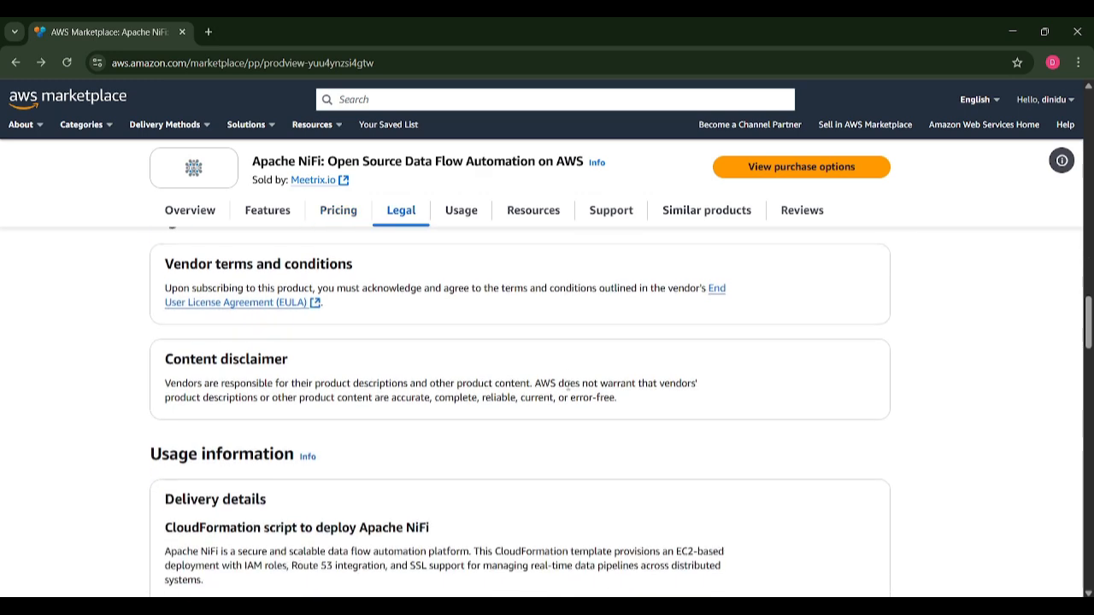
Open the Apache NiFi Installation Guide link from the product page in a new background tab.
scroll(567, 387, "down", 2)
scroll(568, 386, "down", 3)
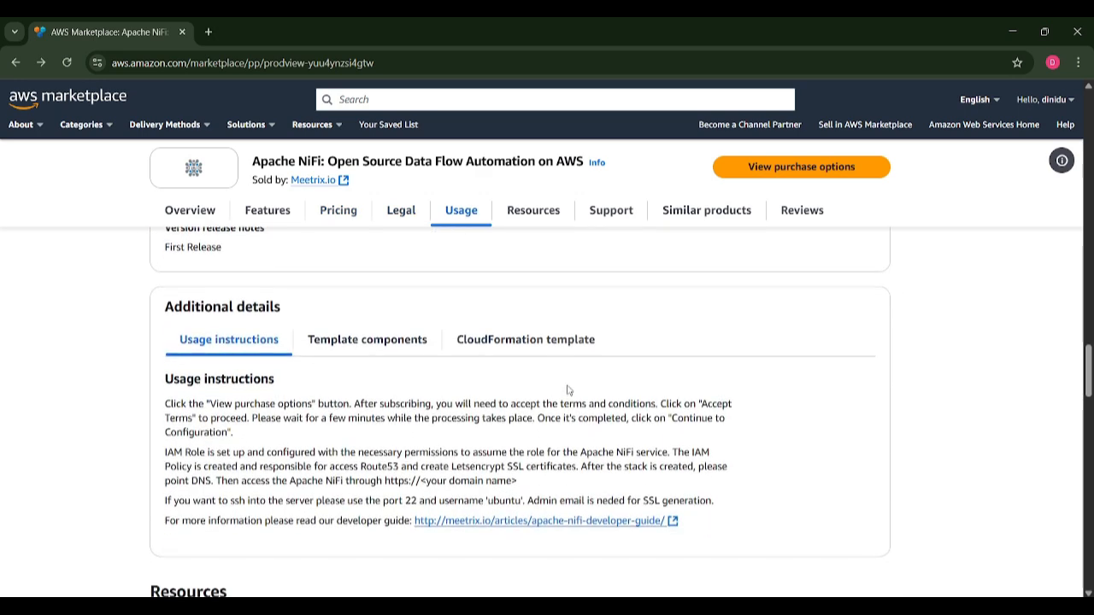
scroll(568, 390, "up", 5)
scroll(568, 390, "up", 6)
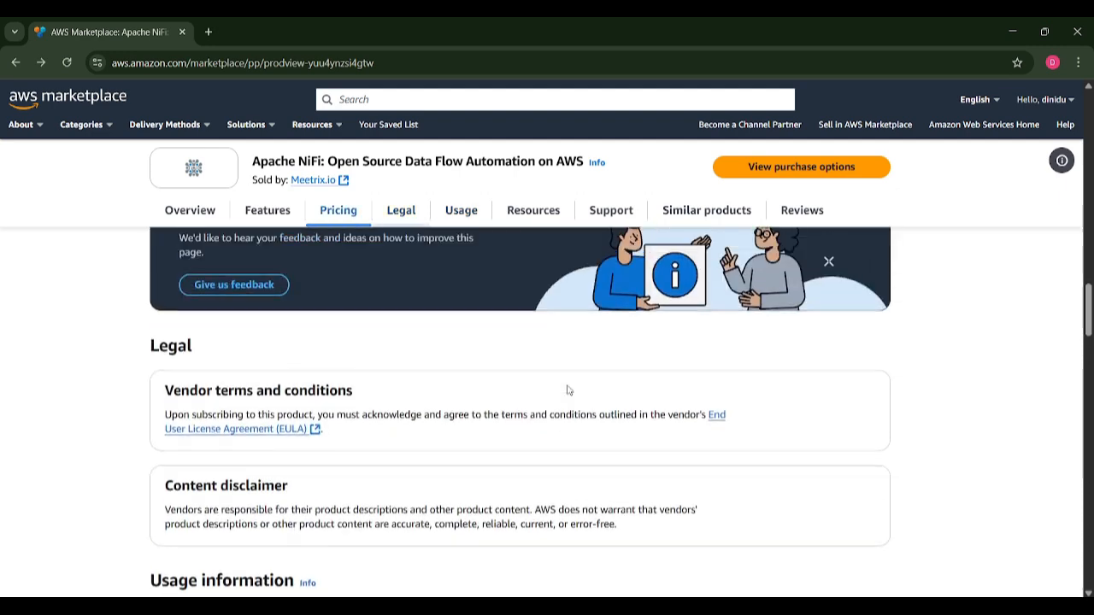
scroll(568, 390, "up", 8)
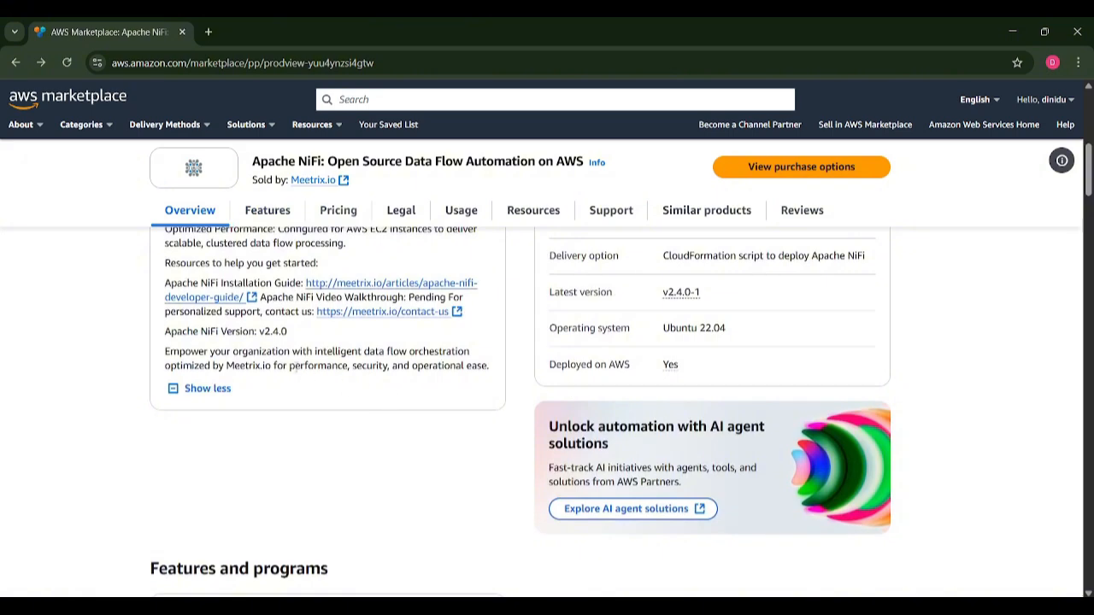
scroll(567, 390, "up", 3)
scroll(297, 383, "up", 2)
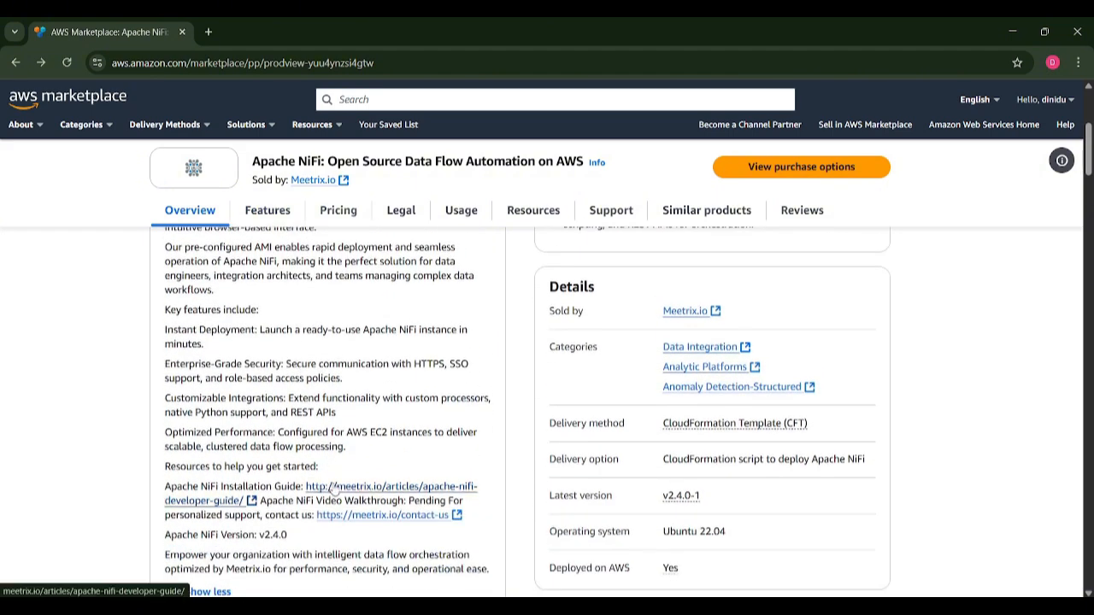
right_click(335, 485)
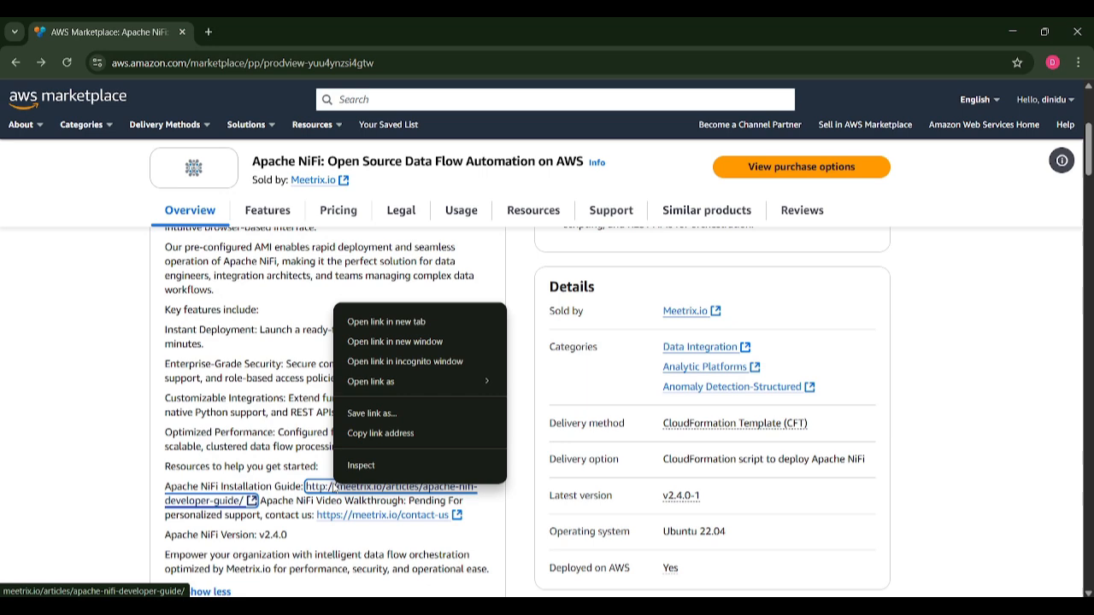
left_click(414, 330)
scroll(416, 333, "up", 3)
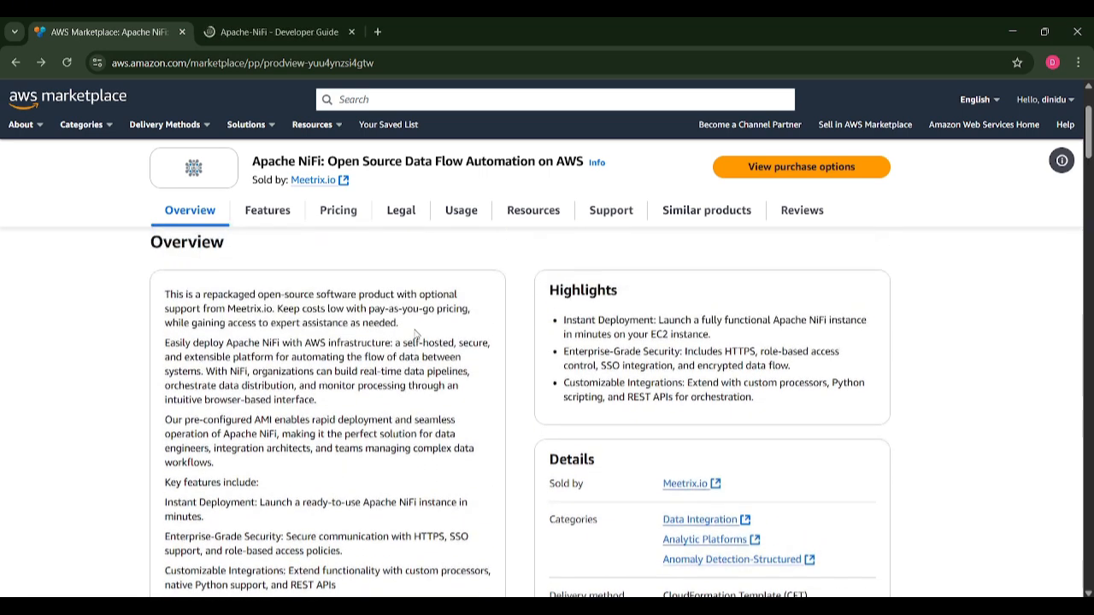
scroll(416, 333, "up", 1)
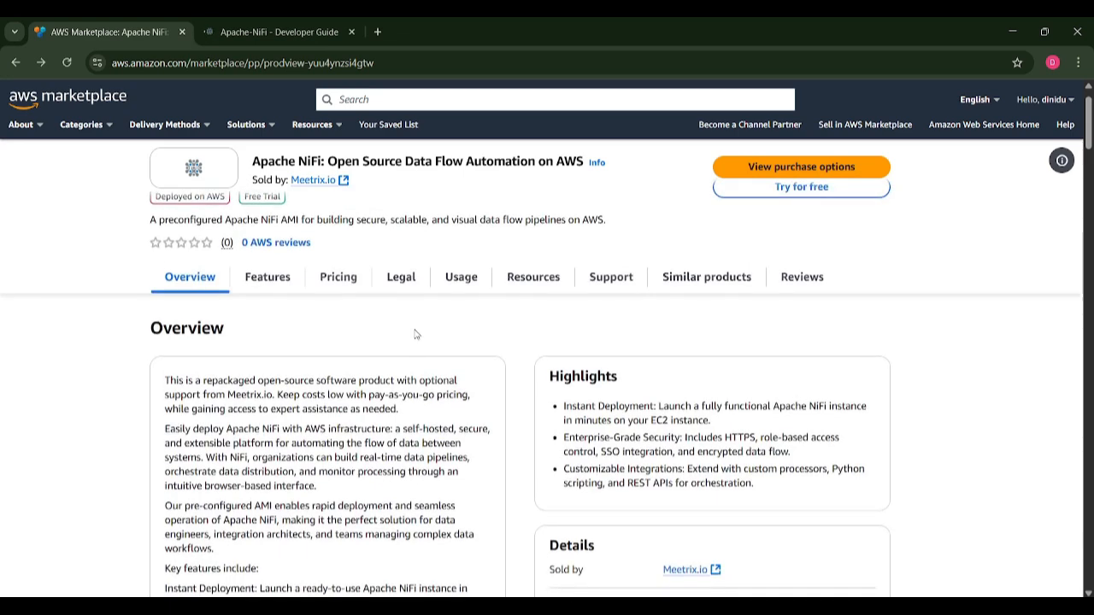
scroll(416, 334, "up", 2)
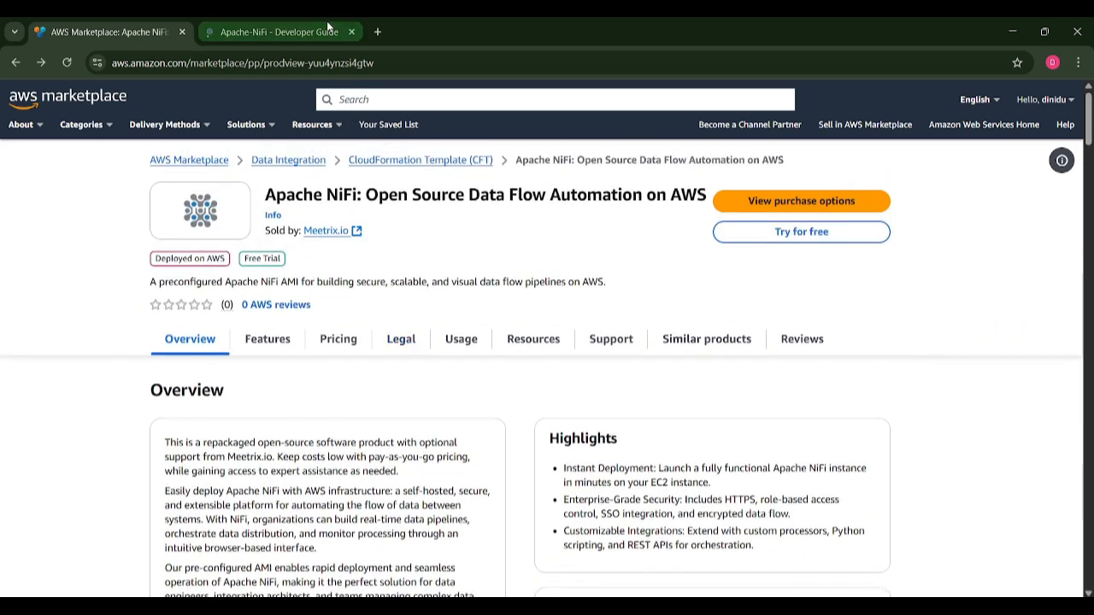
left_click(327, 26)
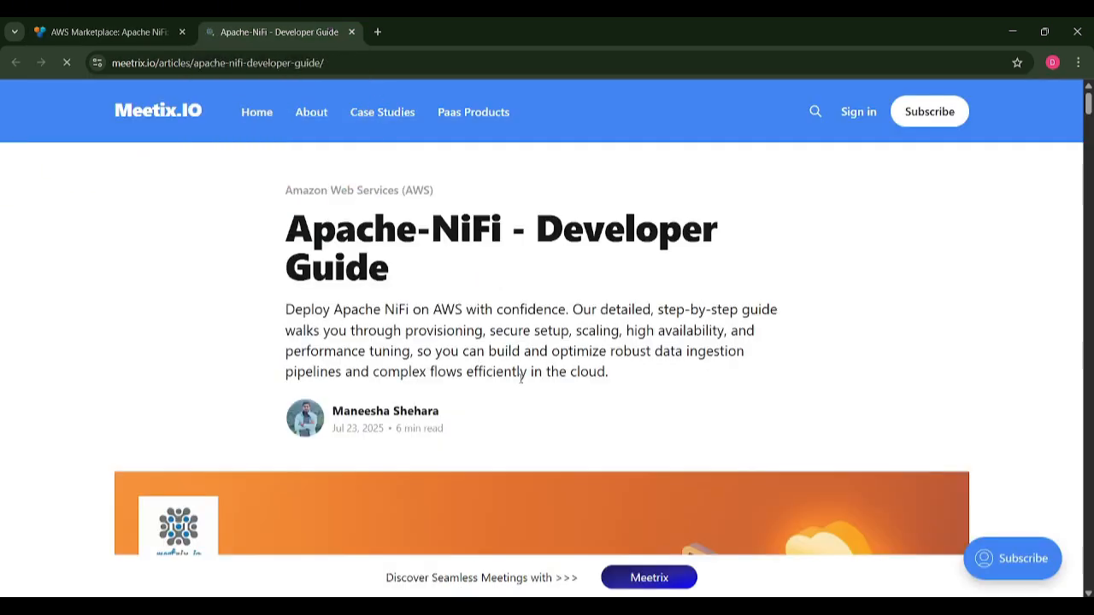
scroll(521, 378, "down", 3)
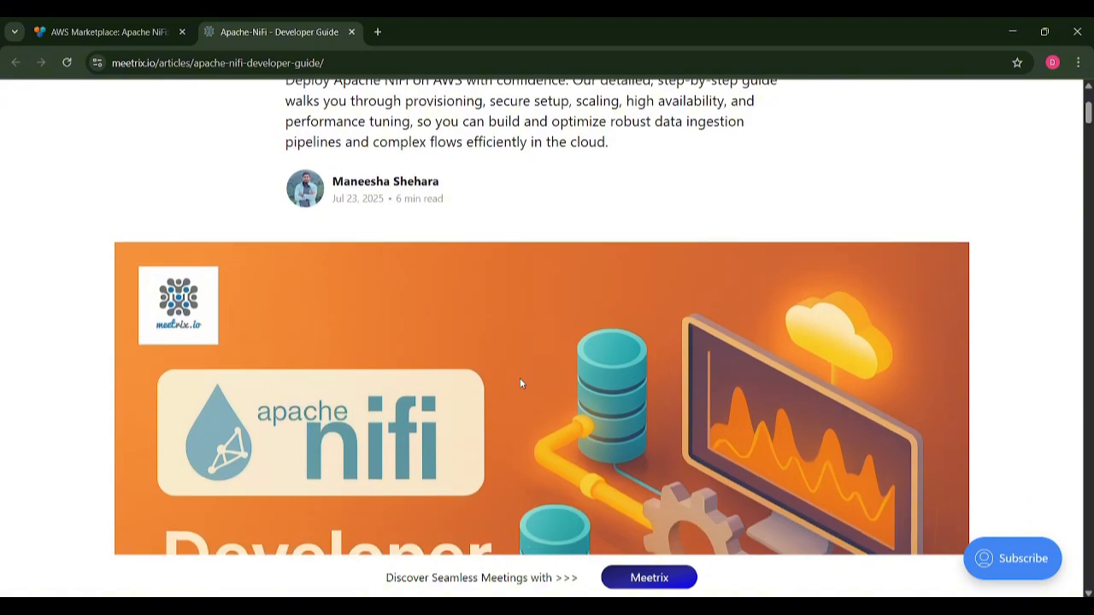
scroll(521, 382, "down", 5)
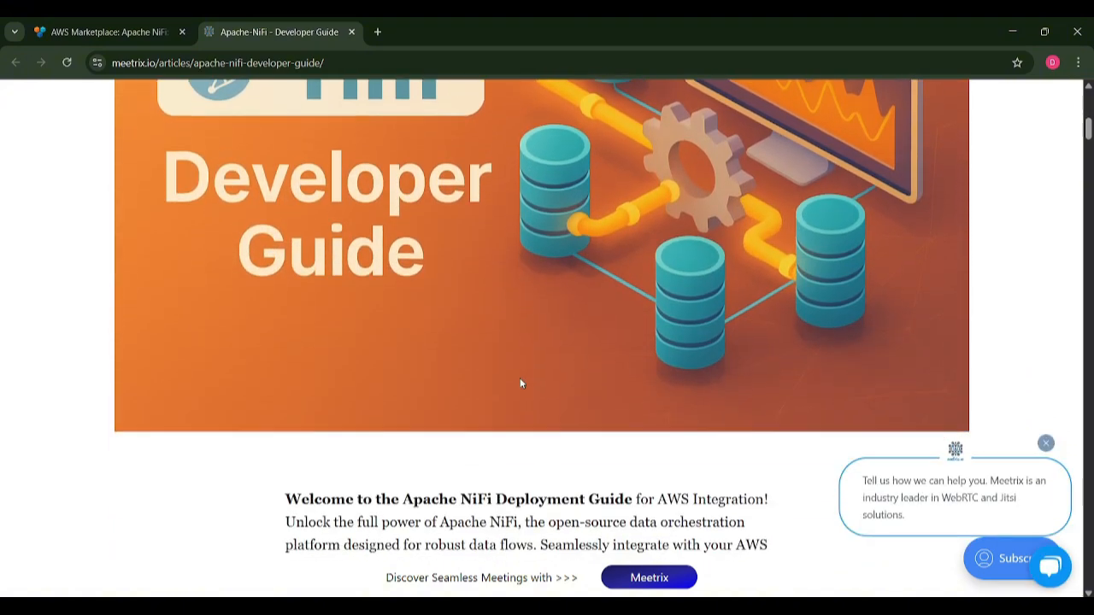
scroll(521, 383, "down", 6)
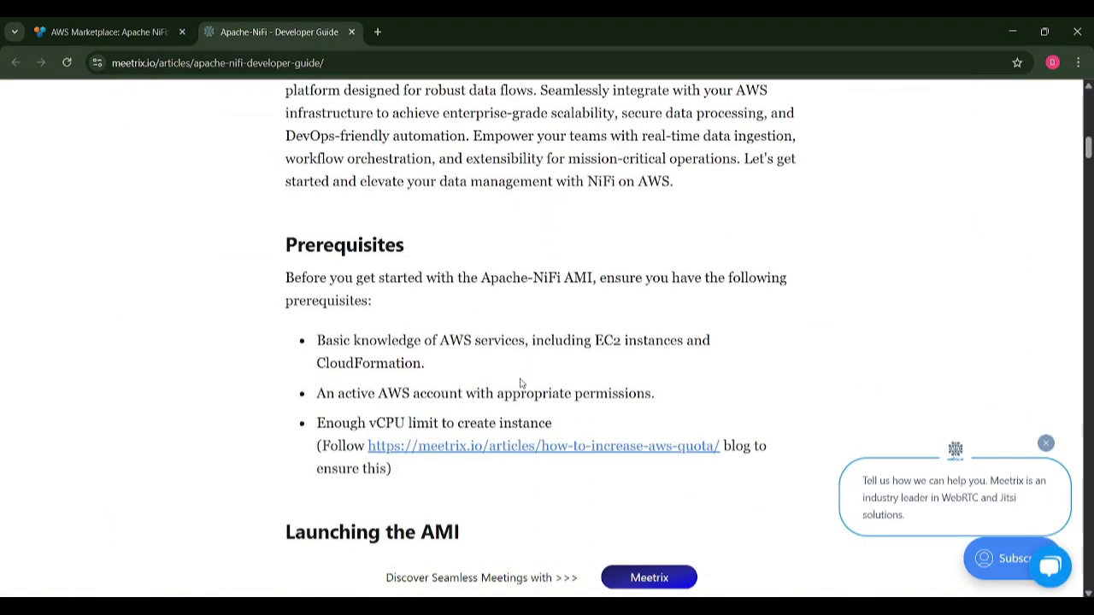
left_click_drag(395, 472, 277, 260)
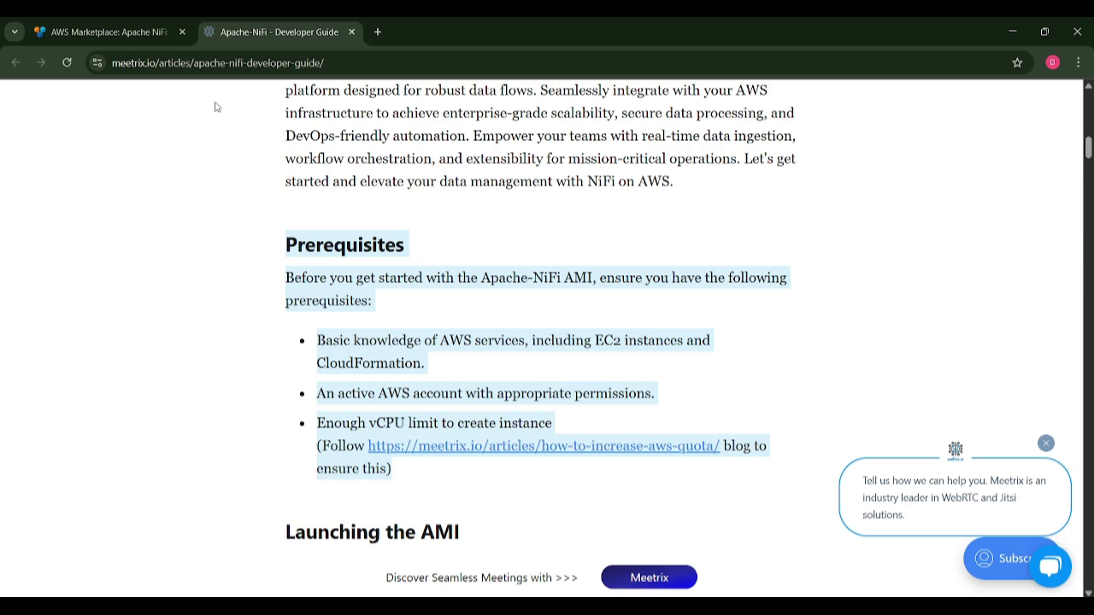
left_click(109, 31)
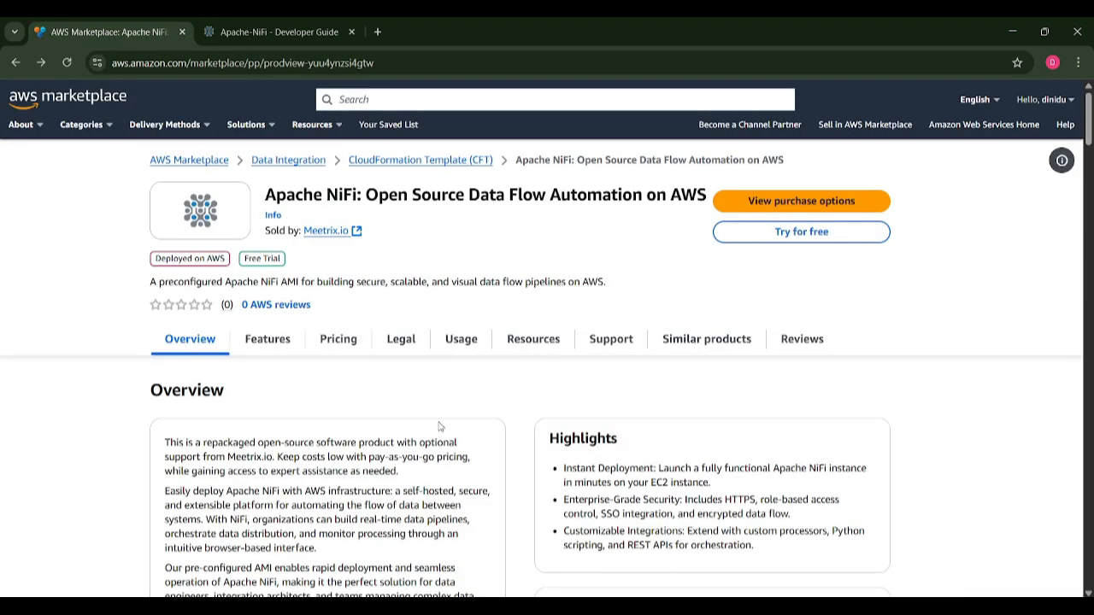
Open the purchase options for the Apache NiFi product.
scroll(440, 425, "down", 2)
scroll(440, 426, "up", 2)
left_click(826, 201)
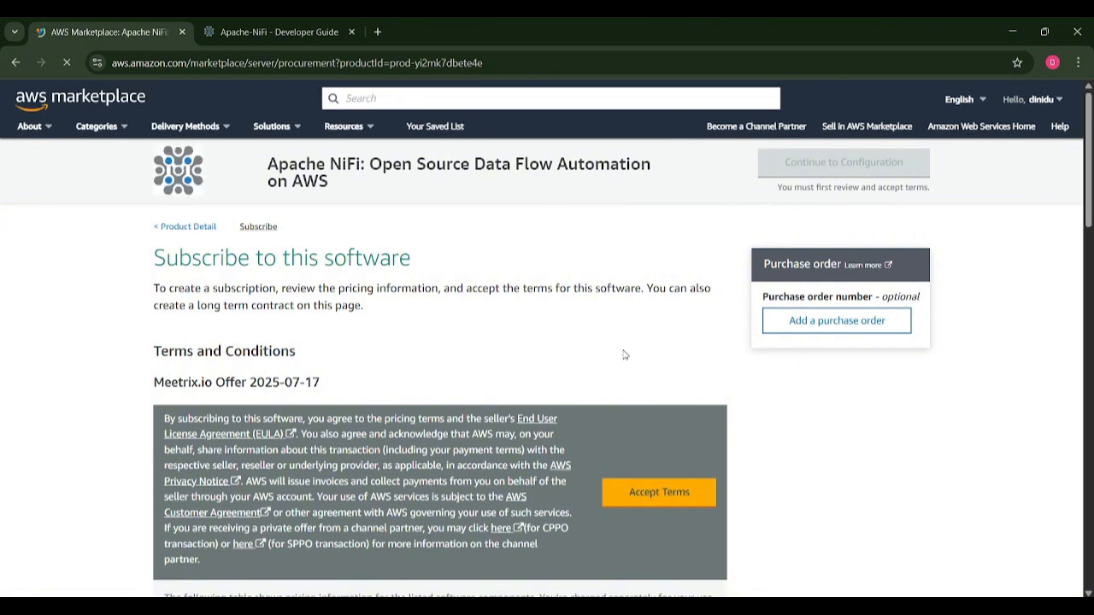
Review the terms and pricing table, then accept the Meetrix.io offer terms.
scroll(623, 352, "down", 3)
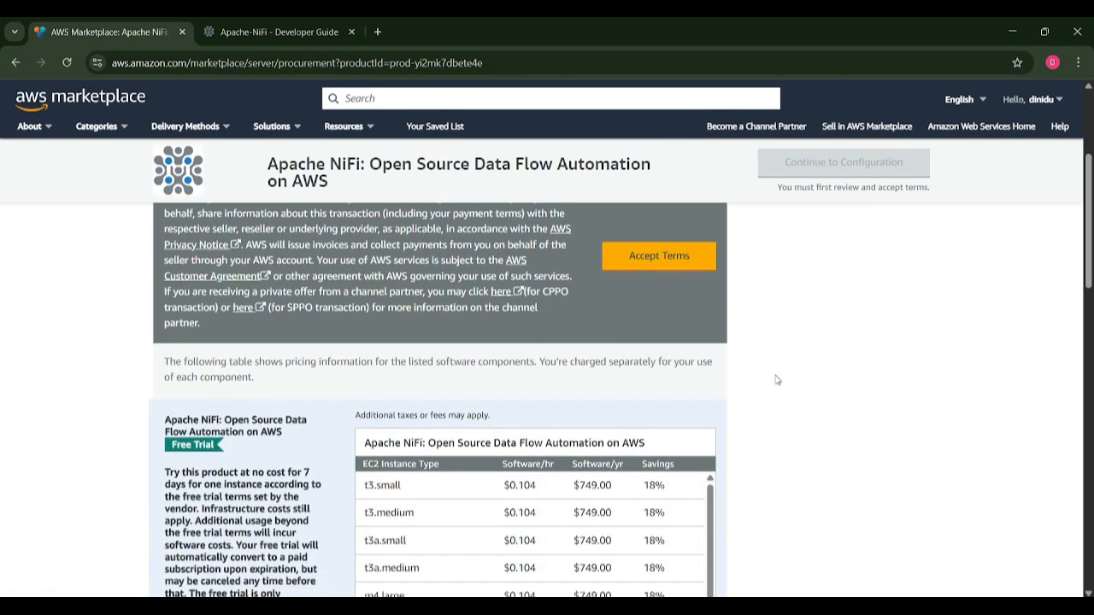
scroll(776, 380, "down", 4)
scroll(776, 380, "up", 2)
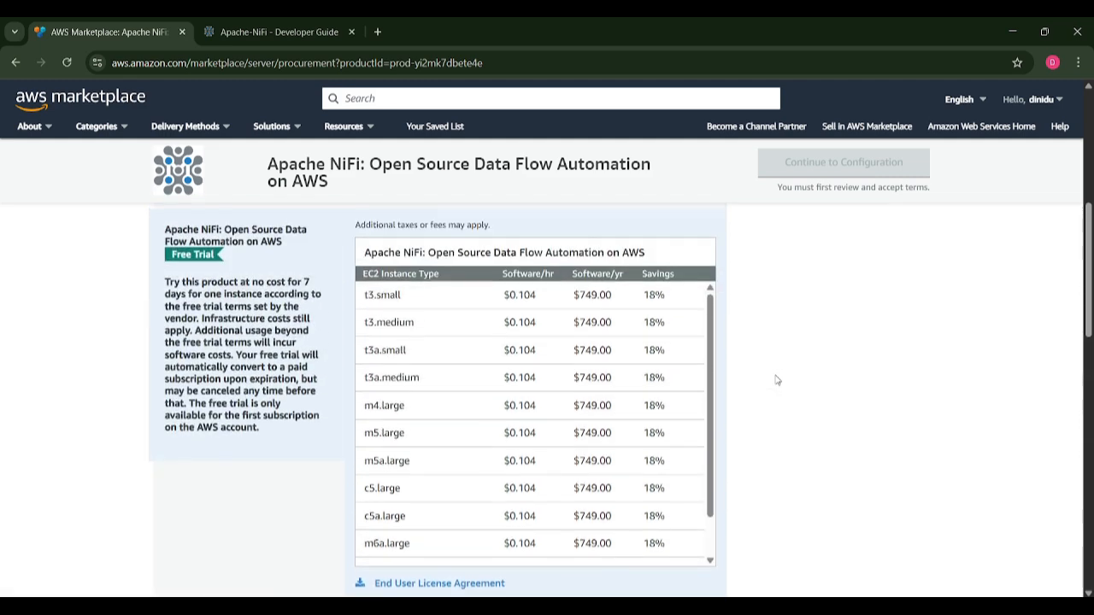
scroll(776, 379, "up", 4)
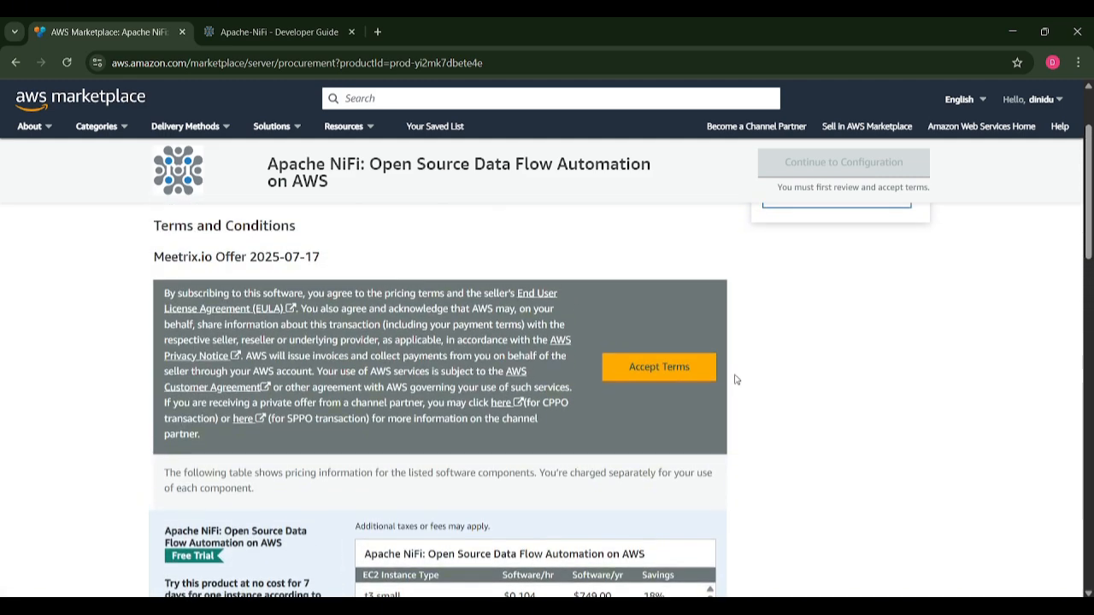
scroll(640, 316, "up", 2)
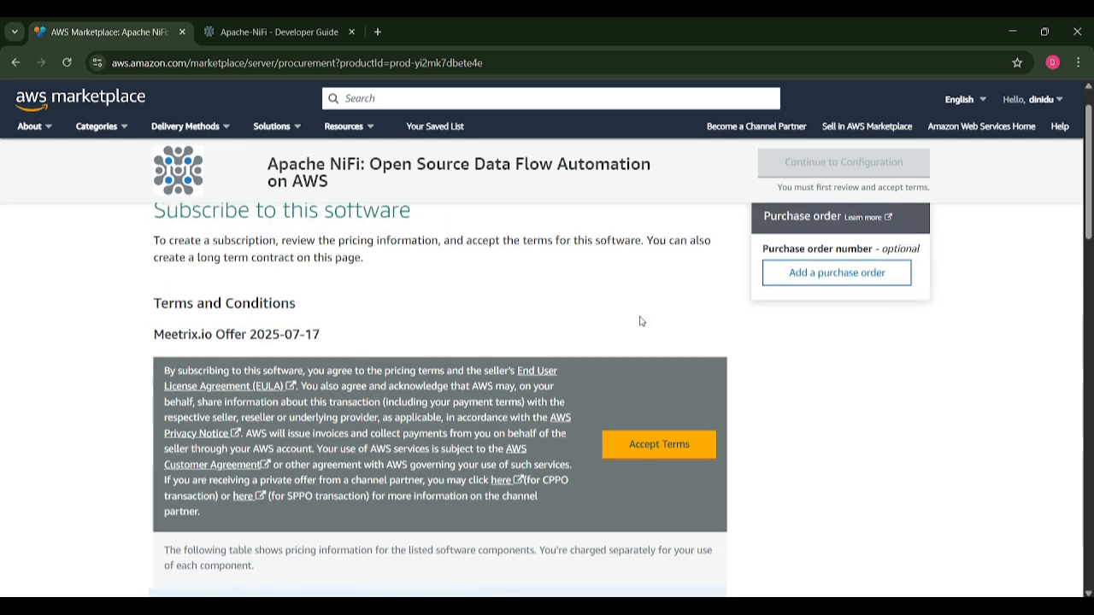
scroll(641, 321, "down", 3)
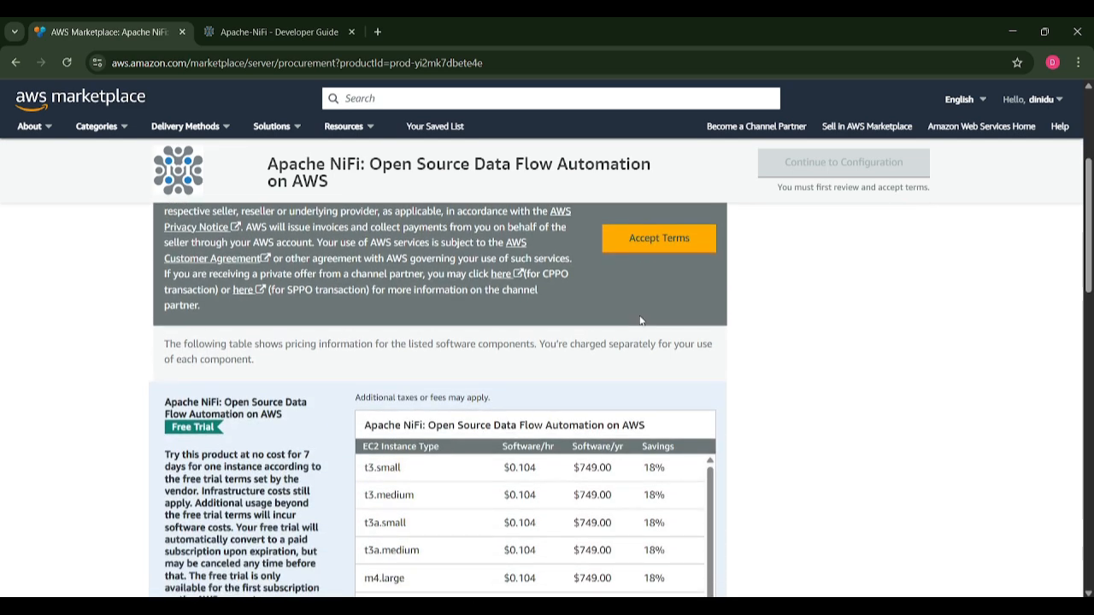
scroll(641, 321, "up", 3)
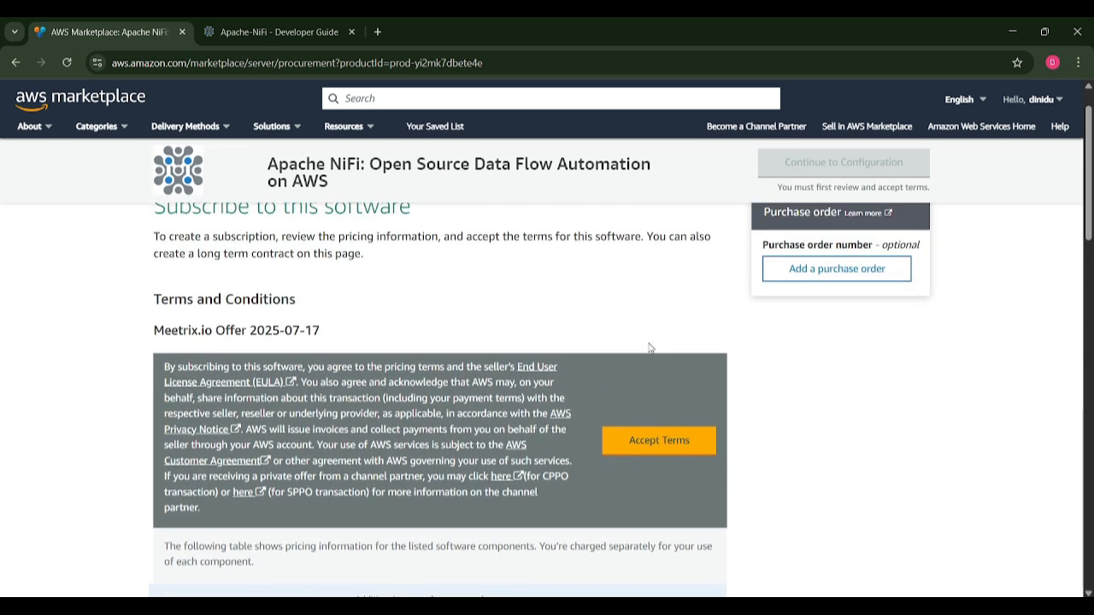
left_click(665, 439)
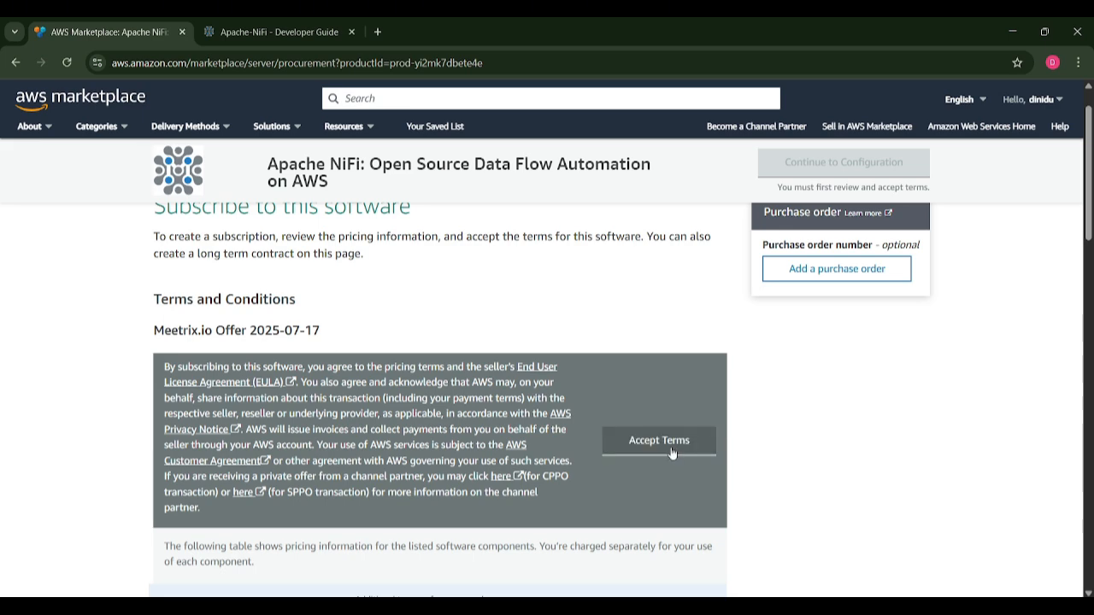
scroll(672, 451, "down", 3)
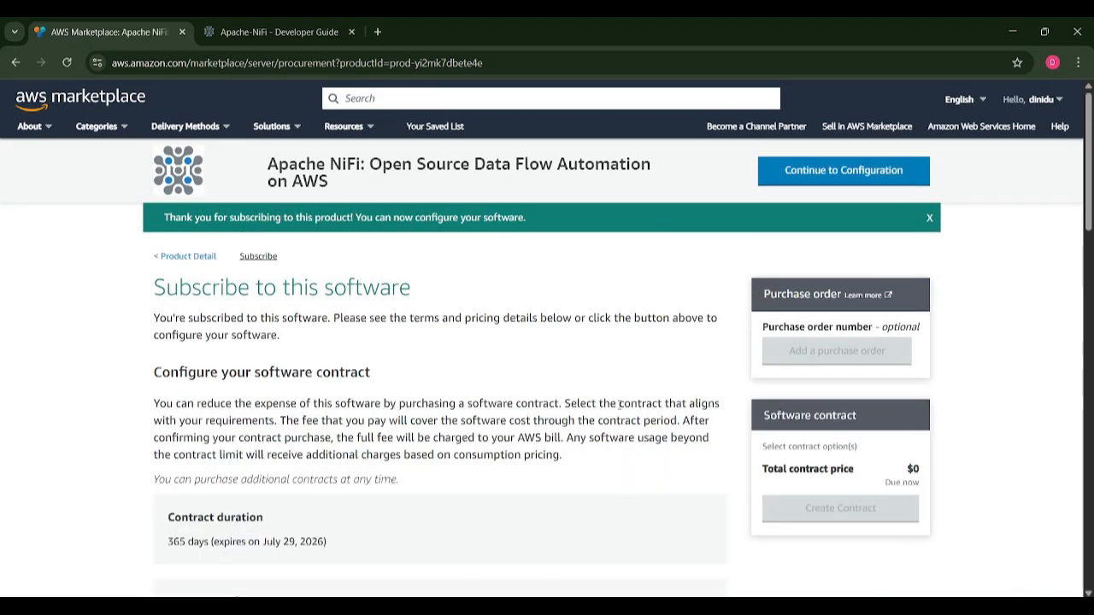
Continue to configuration, keeping CloudFormation script fulfillment and software version v2.4.0-1.
left_click(806, 175)
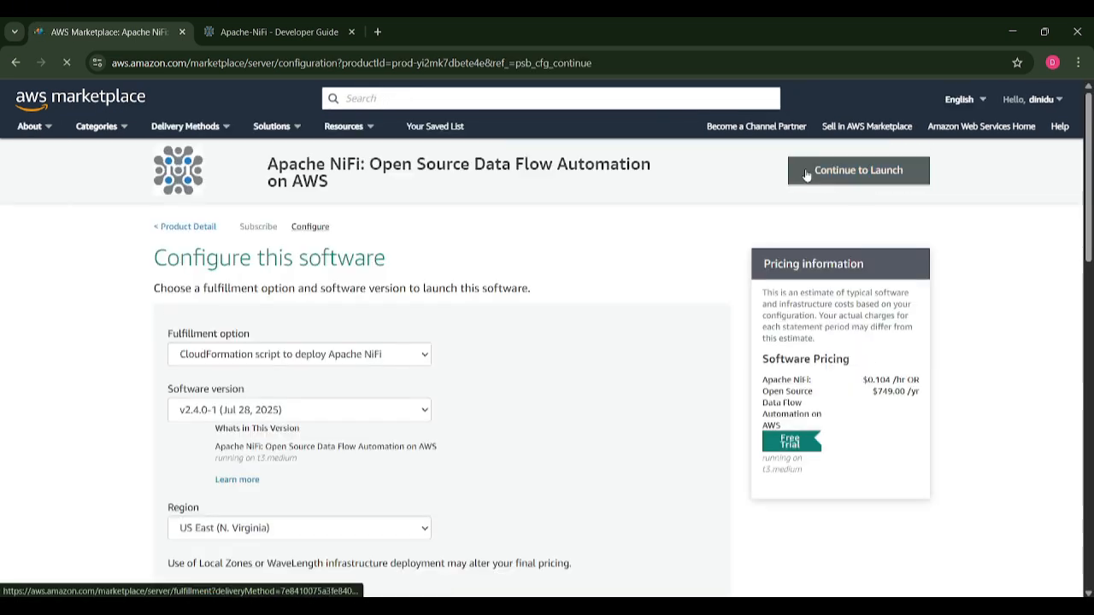
left_click(408, 359)
left_click(373, 406)
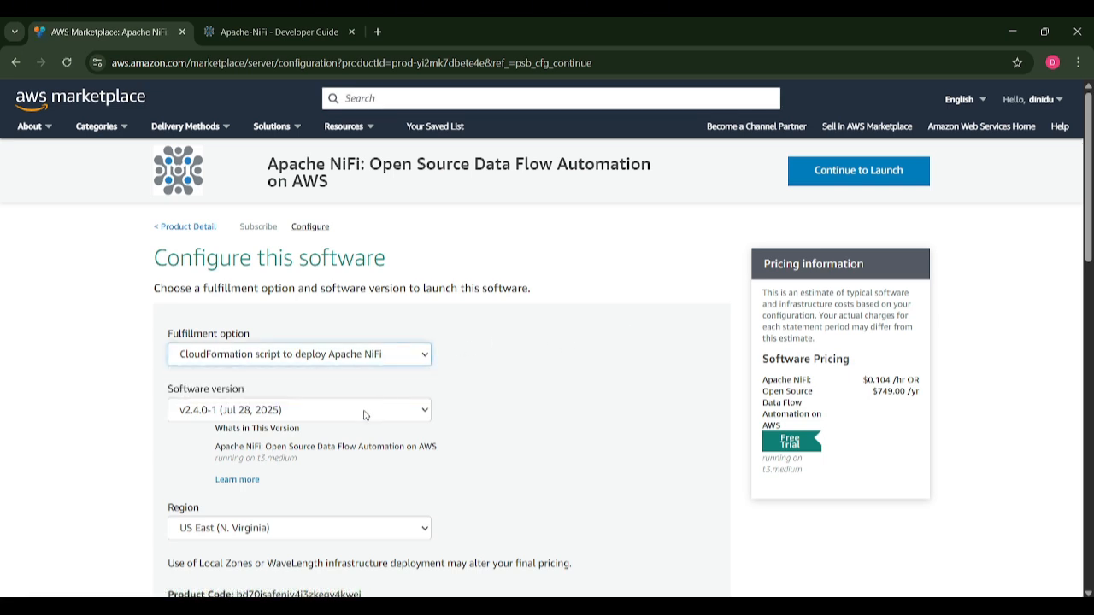
left_click(366, 415)
left_click(348, 454)
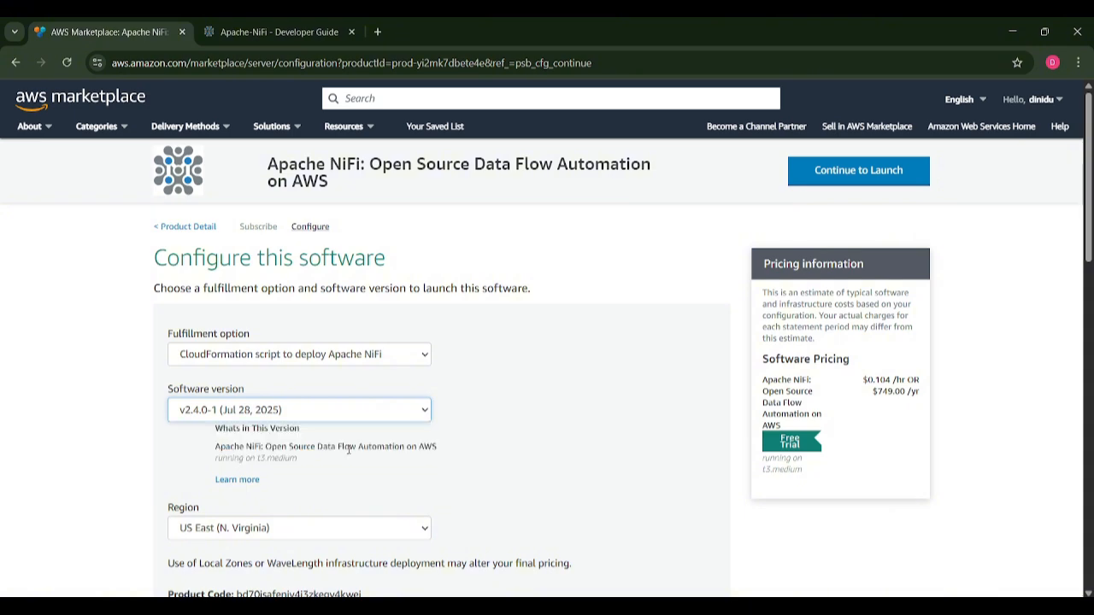
Keep US East (N. Virginia) as the region and continue to the launch page.
left_click(329, 531)
scroll(325, 477, "down", 1)
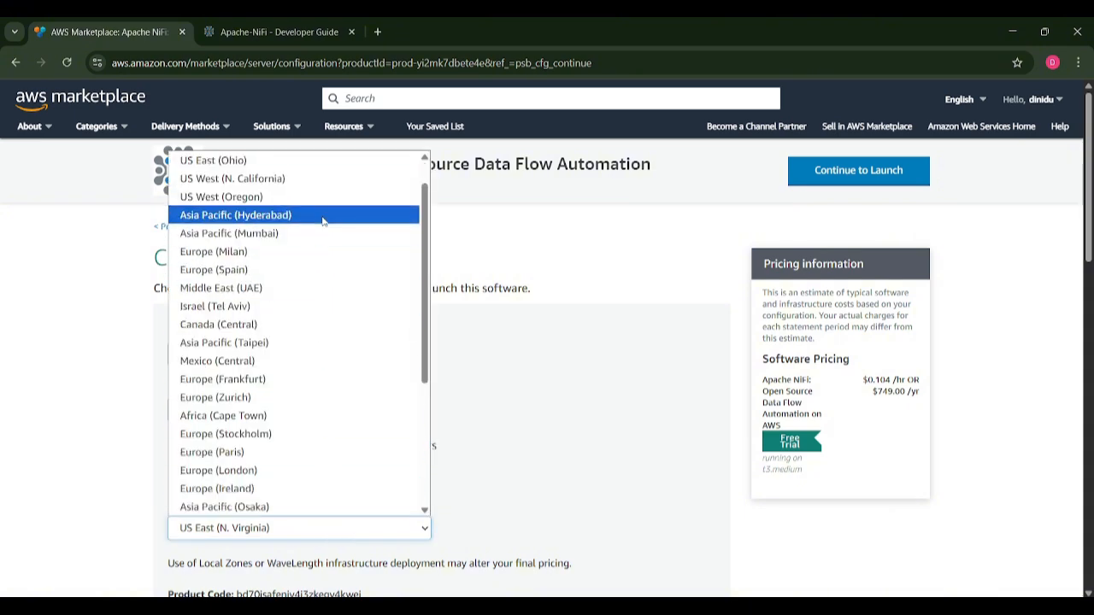
scroll(325, 220, "up", 1)
left_click(331, 181)
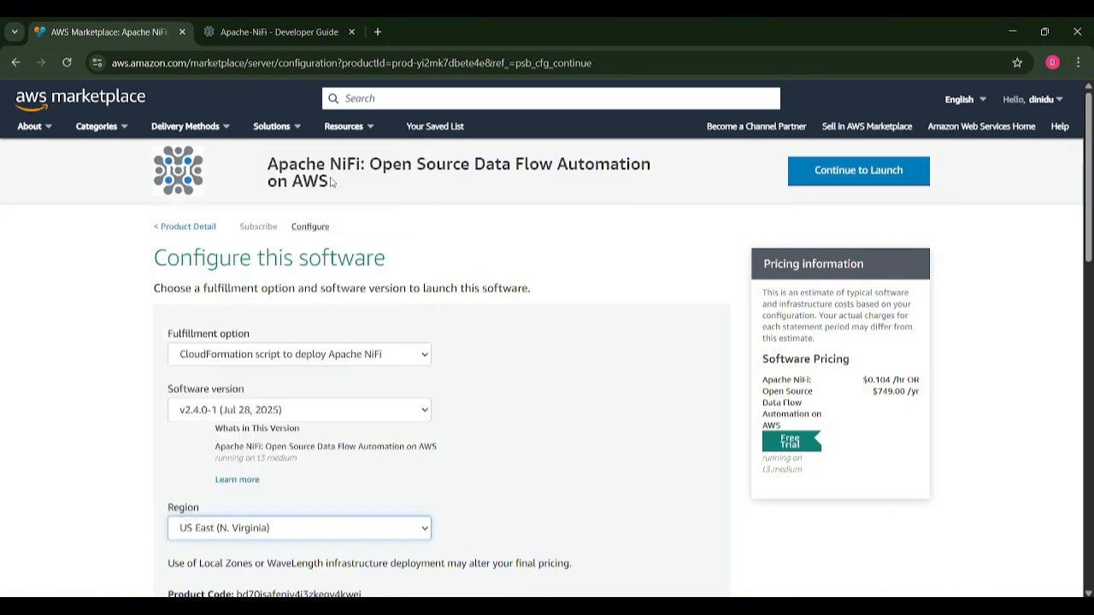
scroll(512, 262, "down", 2)
scroll(511, 263, "up", 2)
left_click(843, 174)
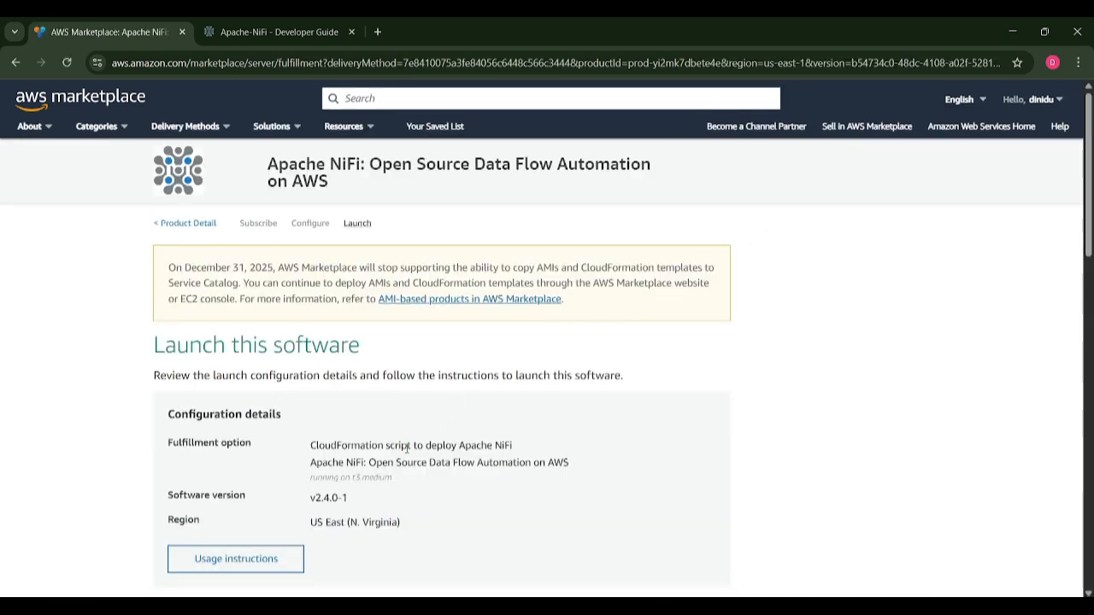
Choose Launch CloudFormation as the action and launch the Apache NiFi software.
scroll(407, 449, "down", 2)
scroll(406, 449, "down", 1)
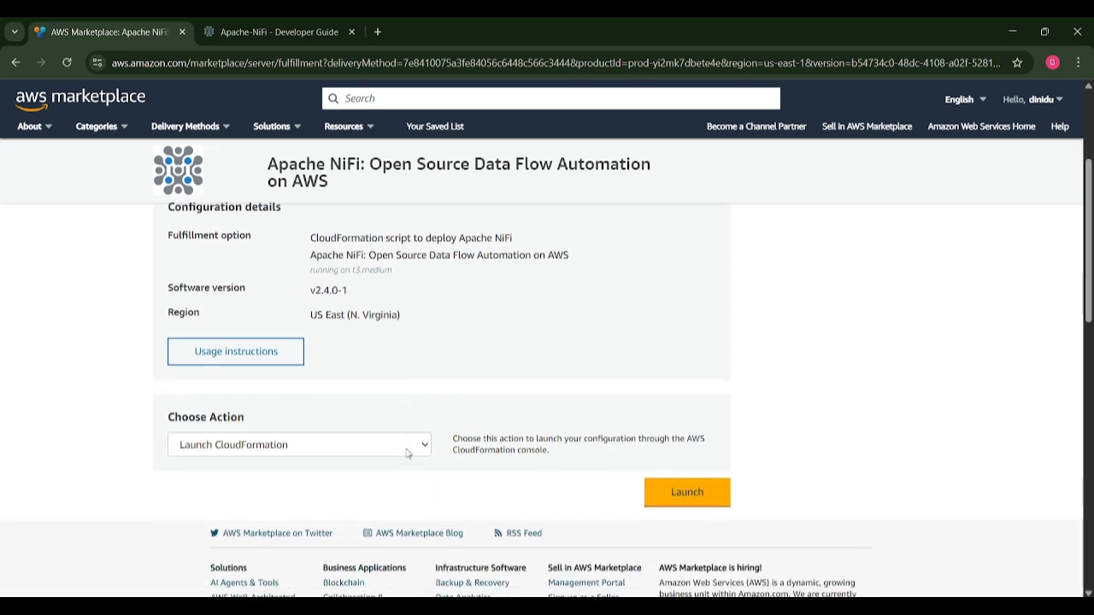
left_click(407, 446)
left_click(359, 501)
left_click(676, 490)
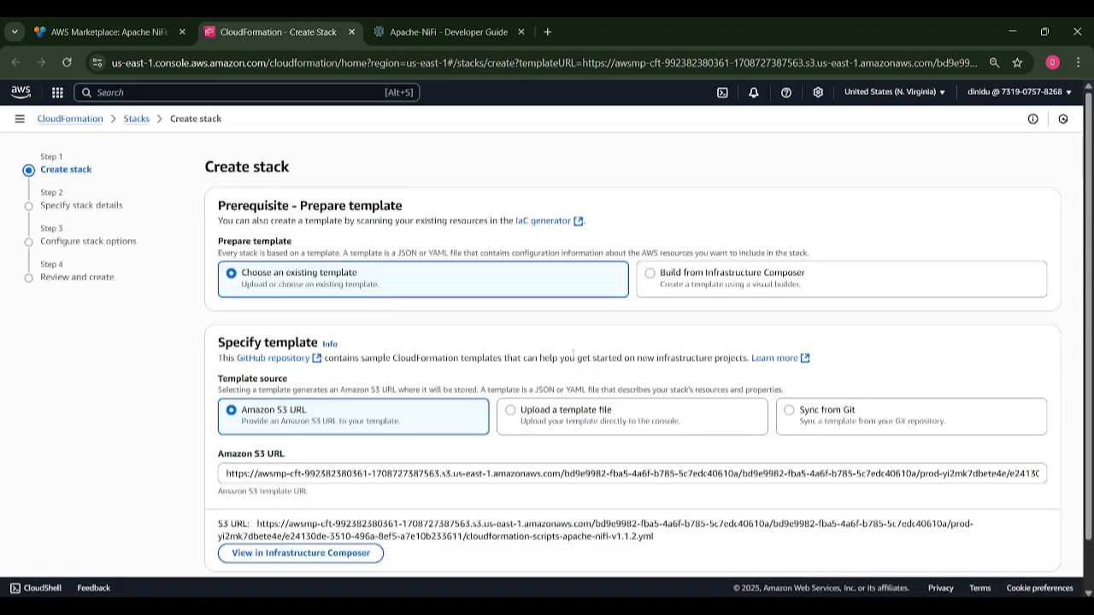
Keep the prefilled Amazon S3 template URL and continue to the stack details.
scroll(573, 353, "down", 2)
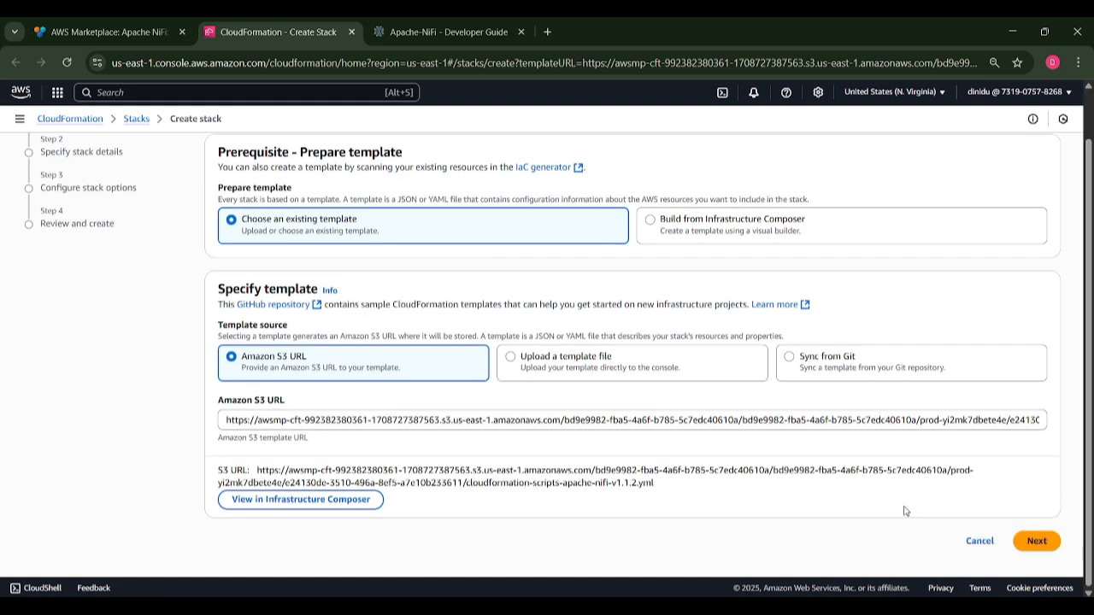
left_click(1035, 549)
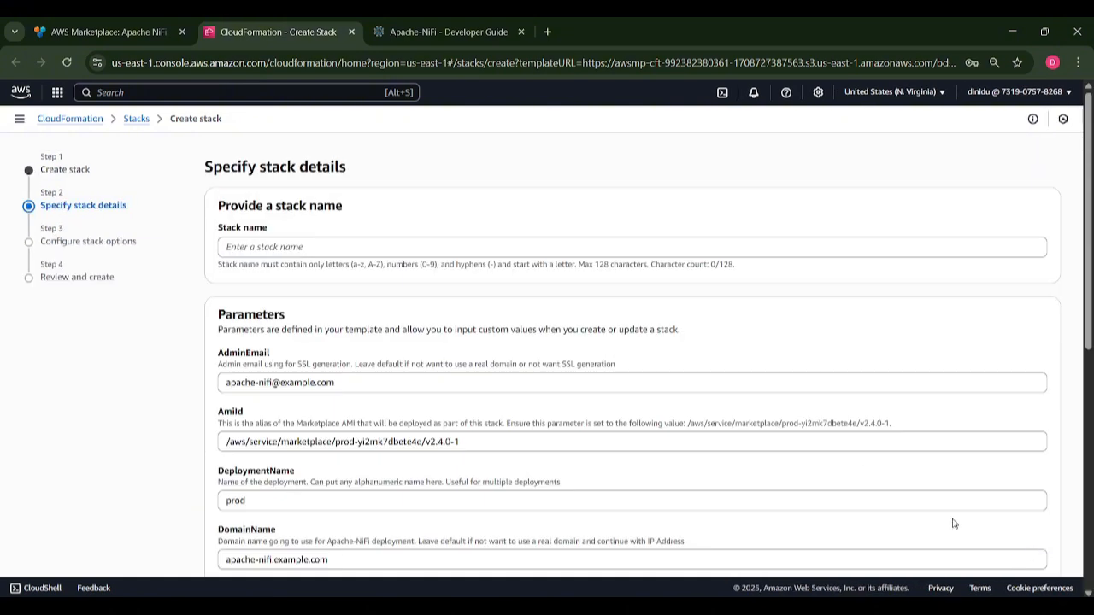
Name the stack nifi and replace the default AdminEmail with your own email address.
left_click(538, 246)
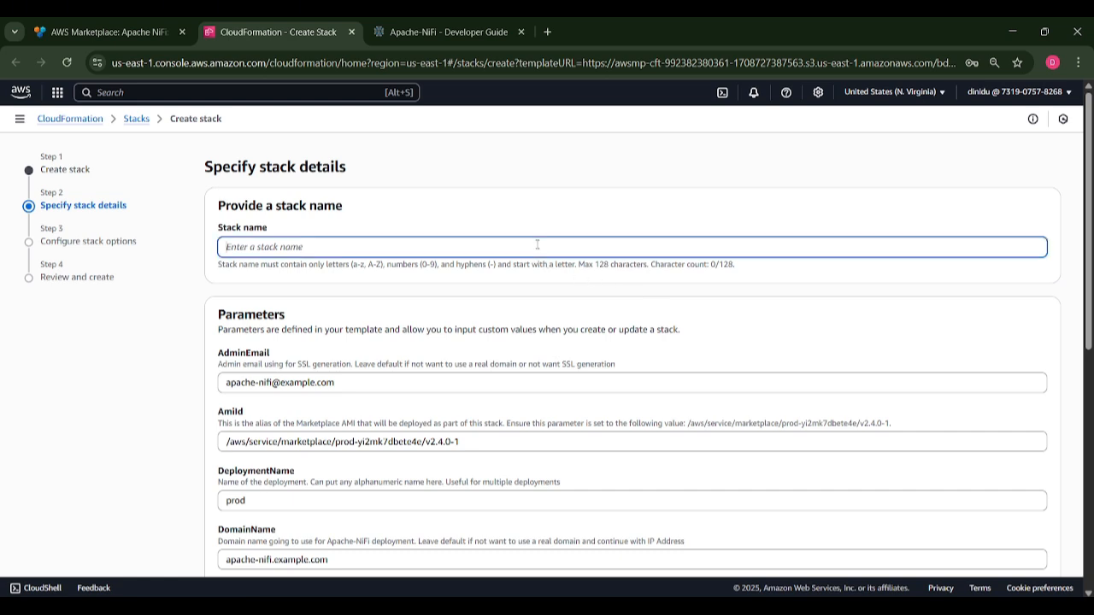
type("nifi")
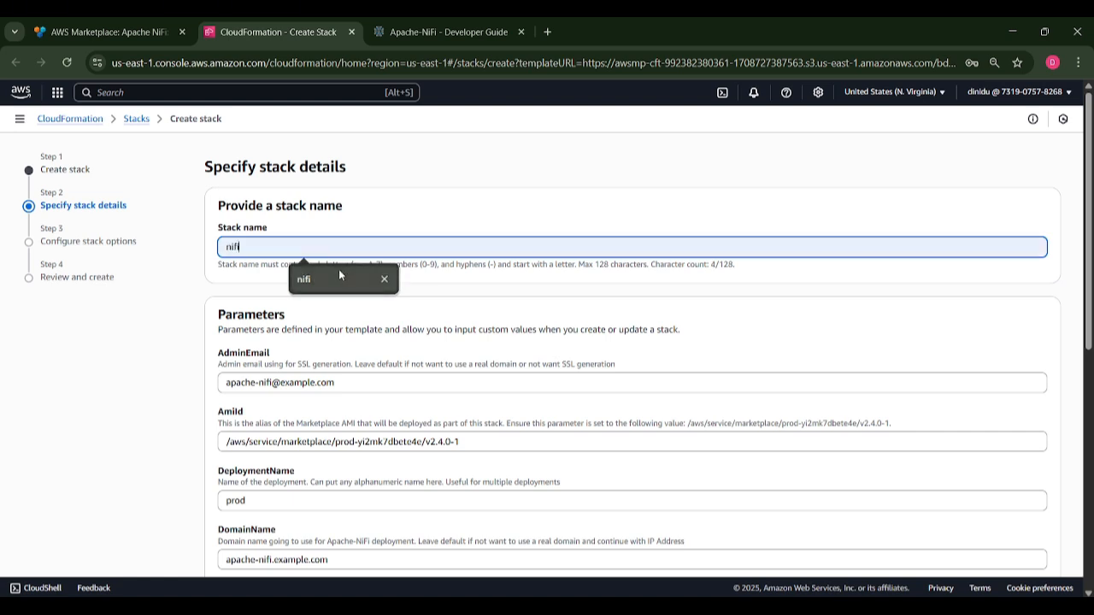
left_click(339, 273)
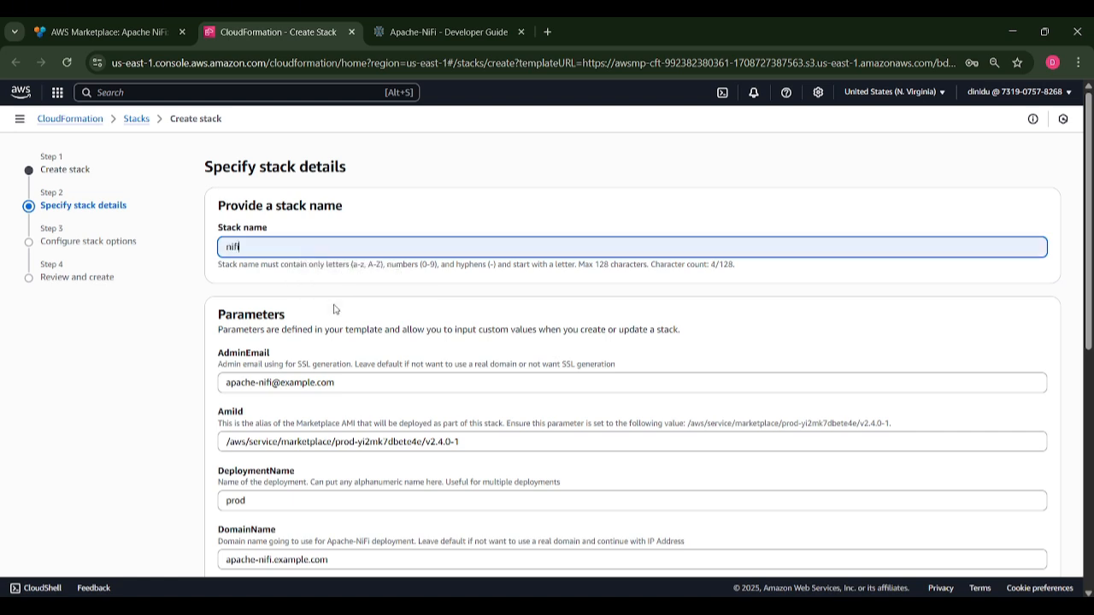
scroll(325, 311, "down", 1)
left_click_drag(342, 311, 209, 316)
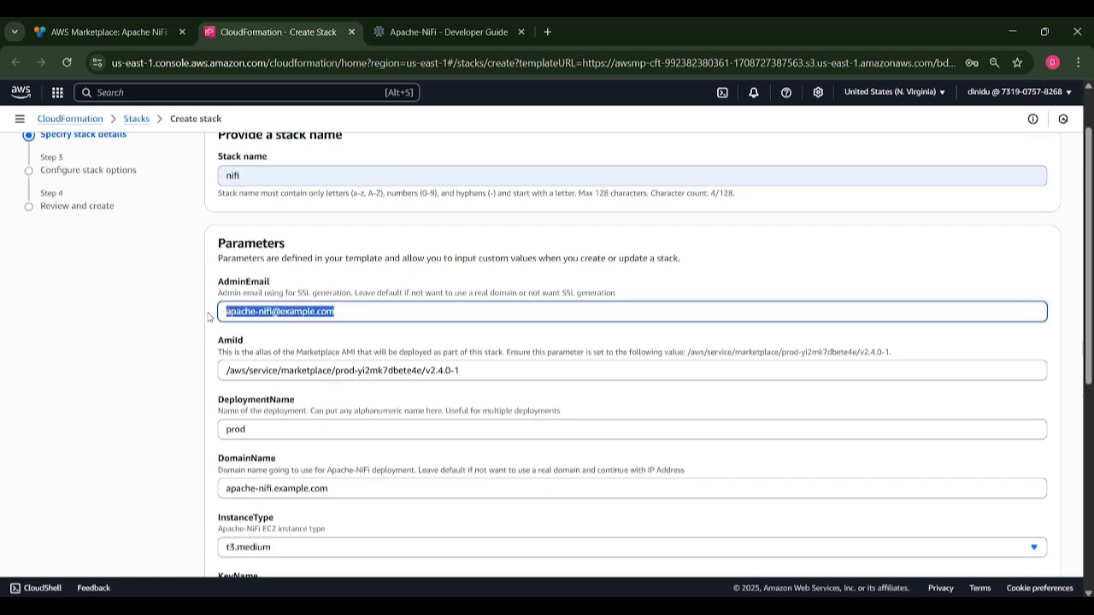
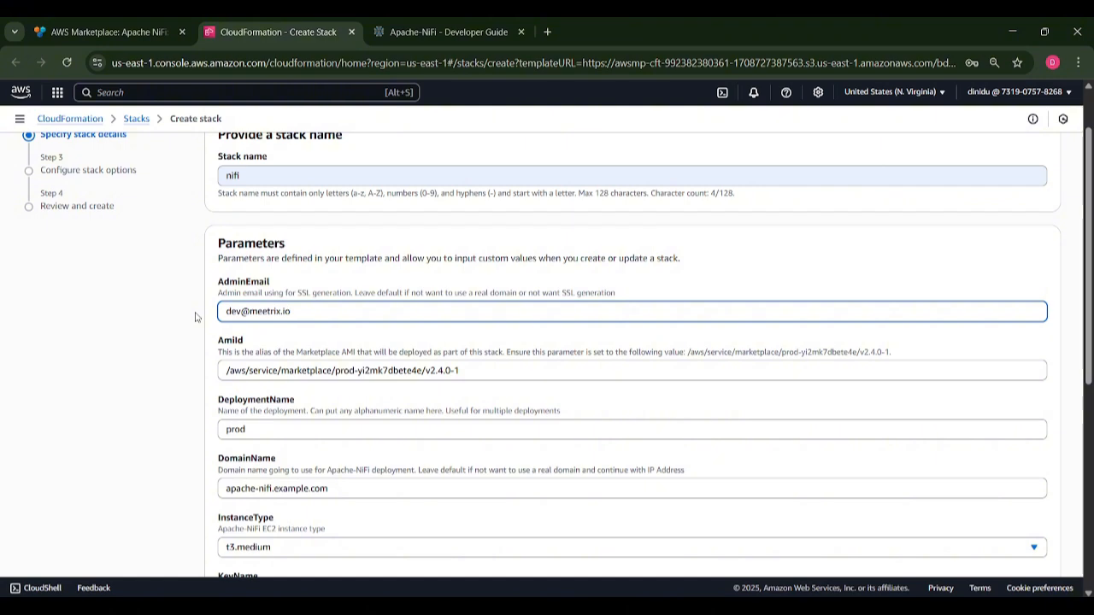
Check the AmiId value and set DomainName to nifi.marketplace.meetrix.io.
left_click_drag(475, 372, 193, 386)
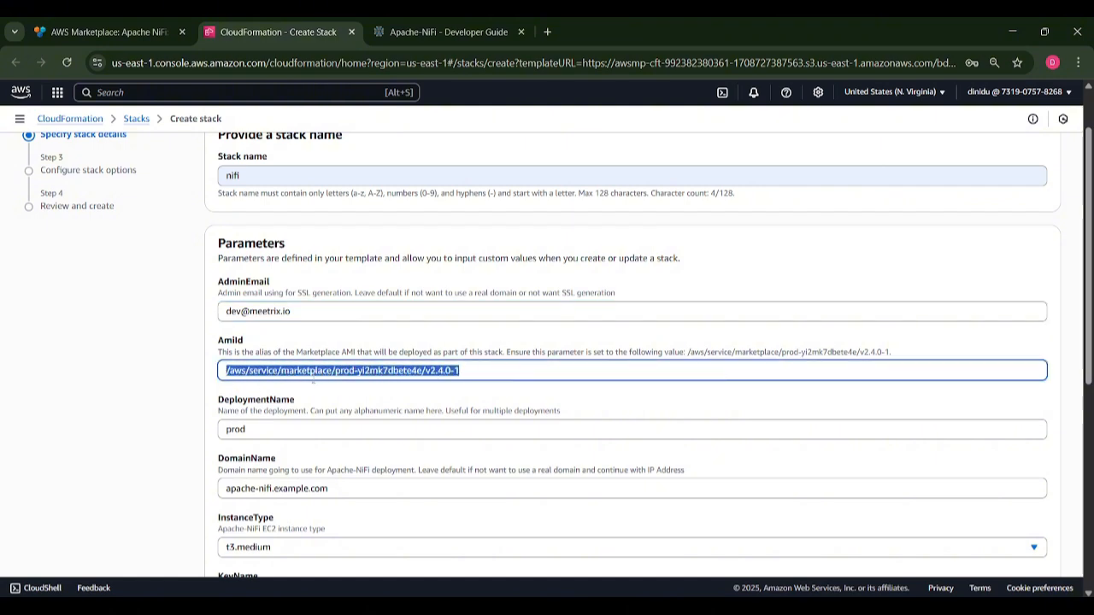
scroll(256, 377, "down", 3)
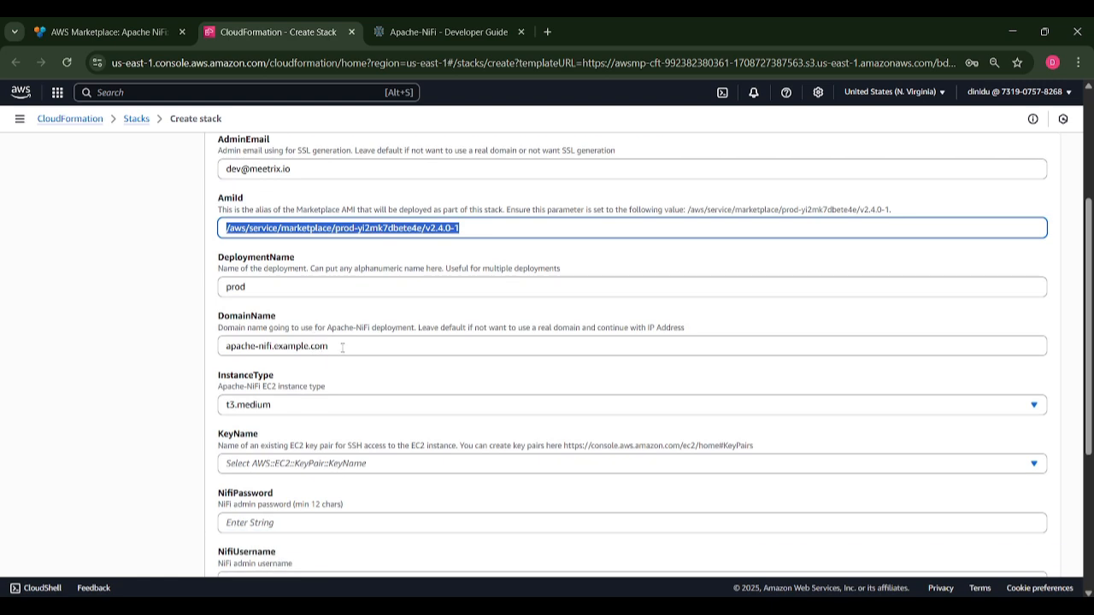
left_click_drag(342, 347, 229, 347)
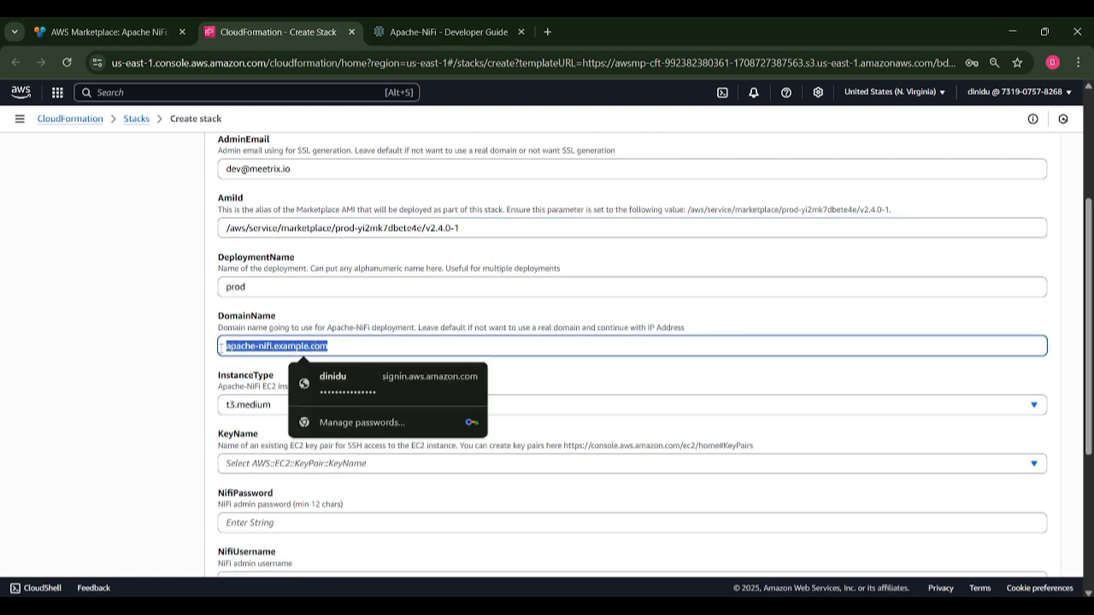
type("nifi")
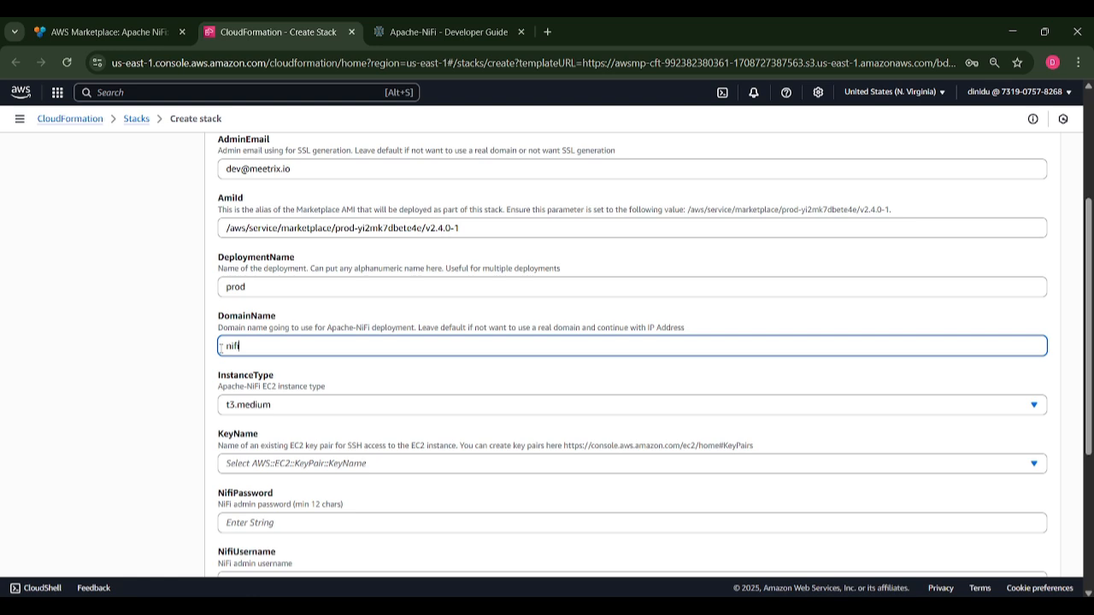
type(".marketplace.meetrix.io")
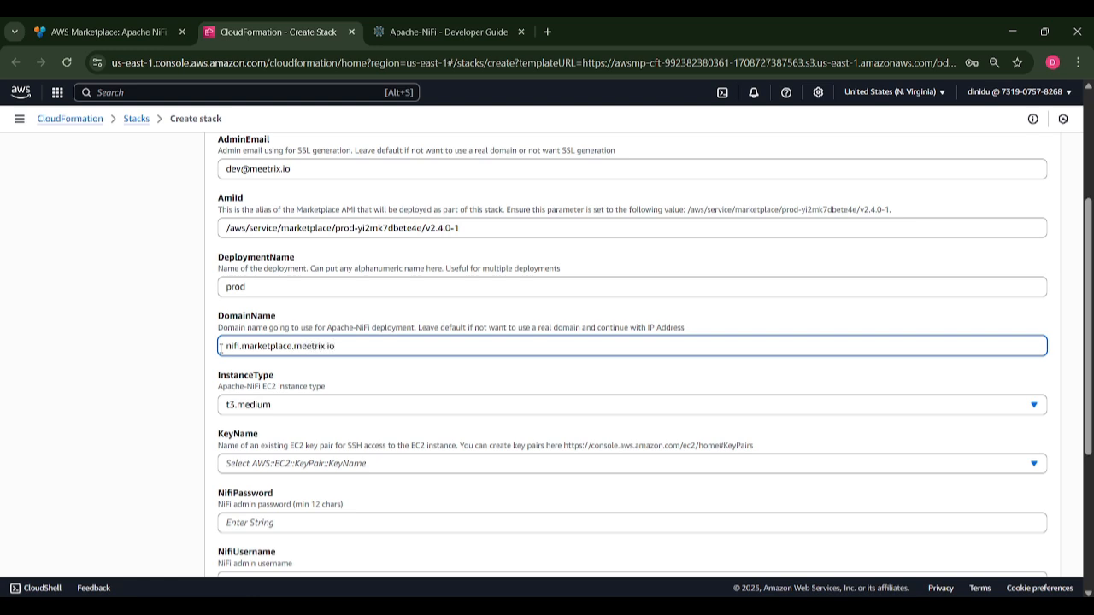
scroll(220, 348, "down", 1)
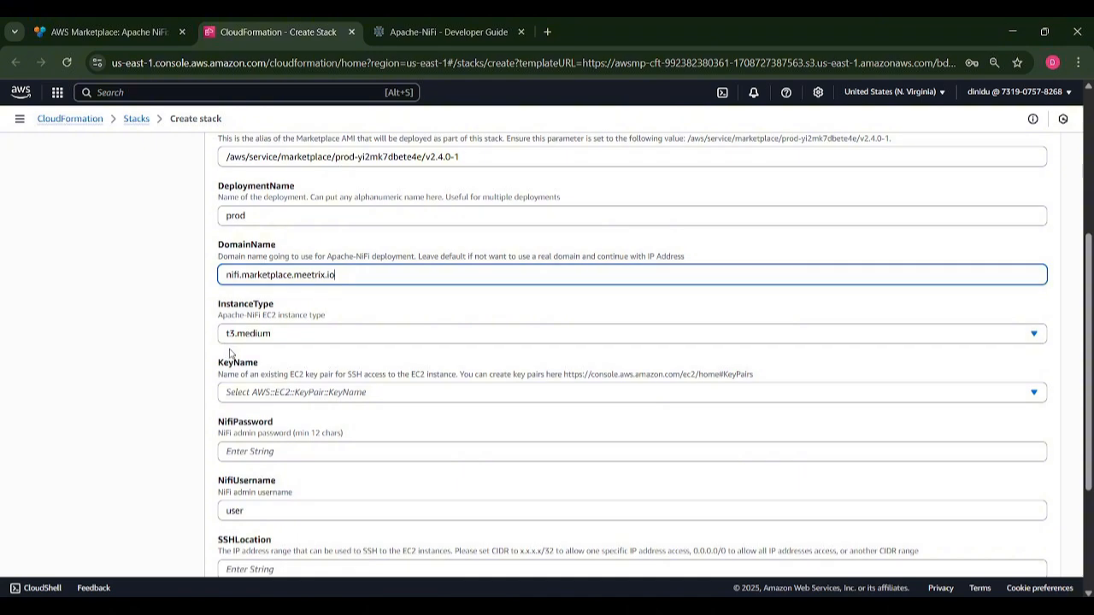
Keep t3.medium as InstanceType and choose the existing EC2 key pair.
left_click(247, 342)
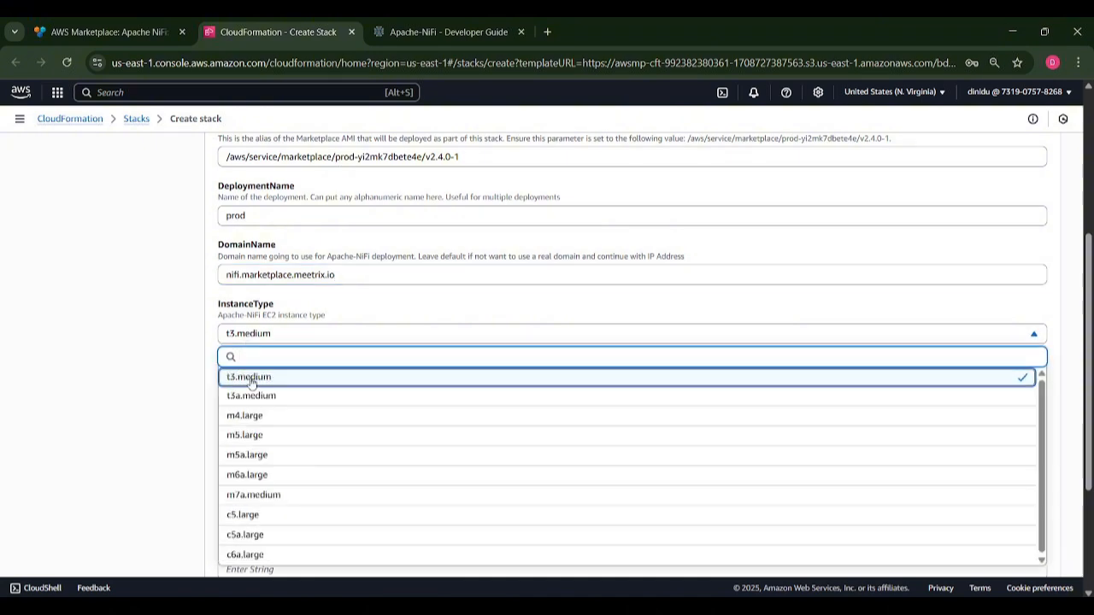
left_click(250, 376)
scroll(249, 368, "down", 1)
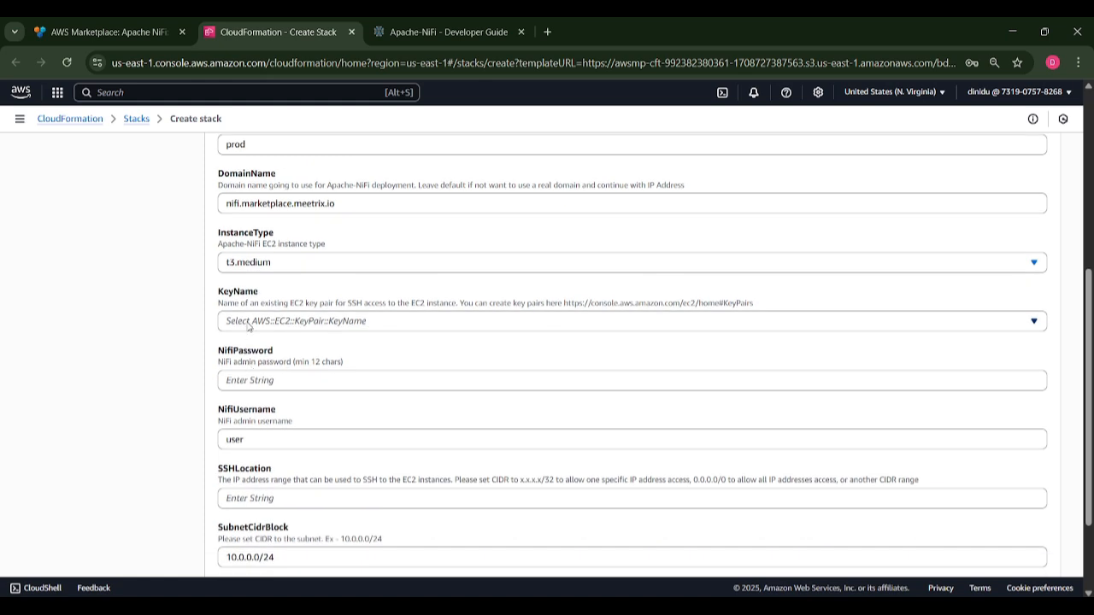
left_click(248, 323)
left_click(254, 383)
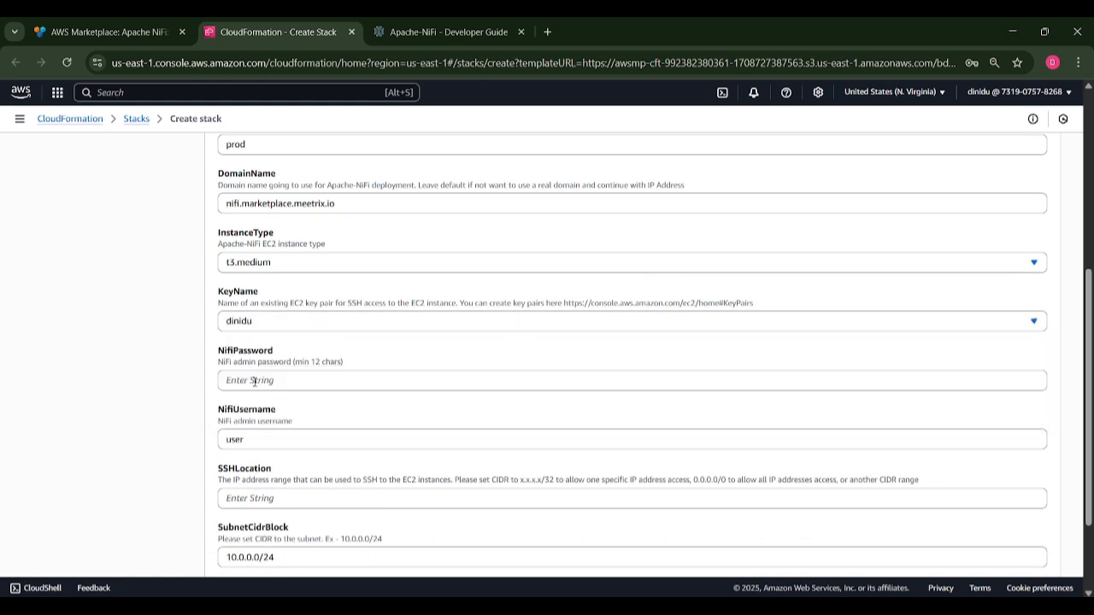
Paste the saved NiFi admin password into NifiPassword, noting its length requirement.
left_click_drag(330, 362, 217, 364)
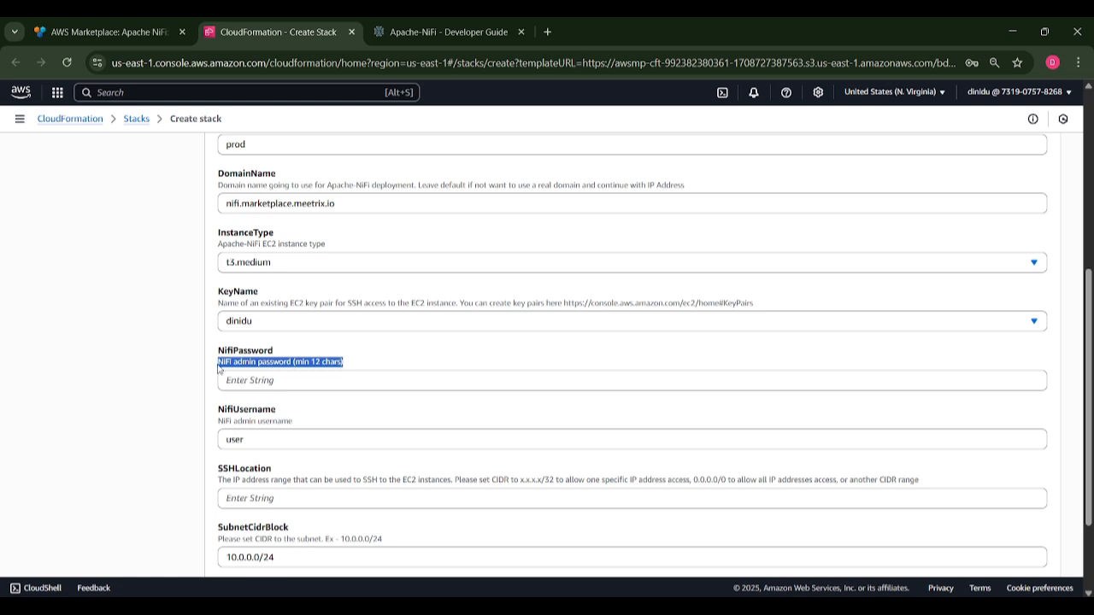
left_click(340, 363)
left_click(267, 382)
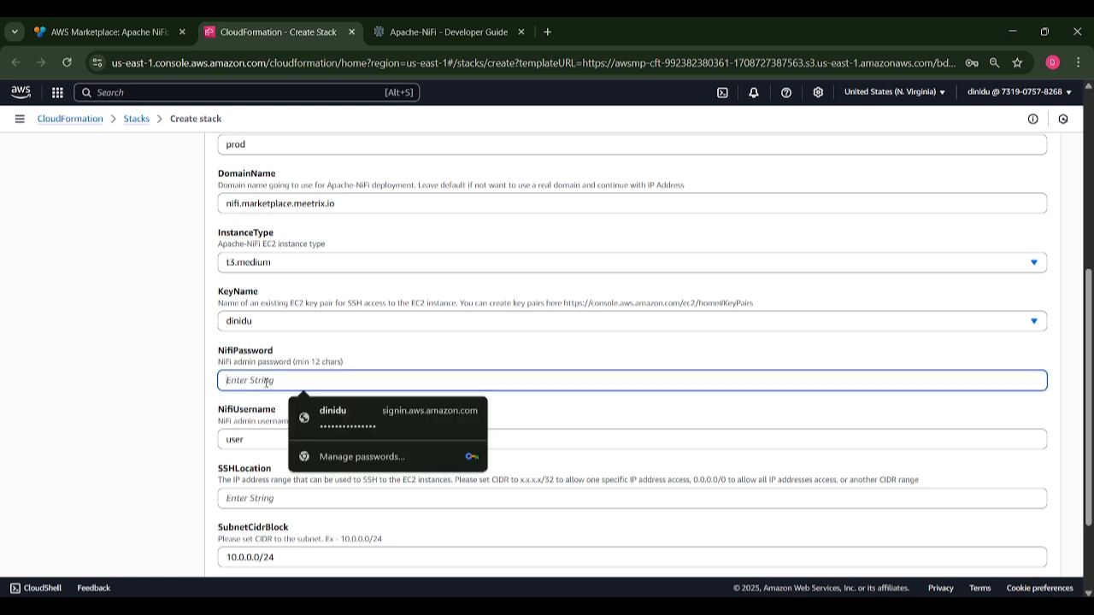
key("ctrl+v")
scroll(267, 384, "down", 2)
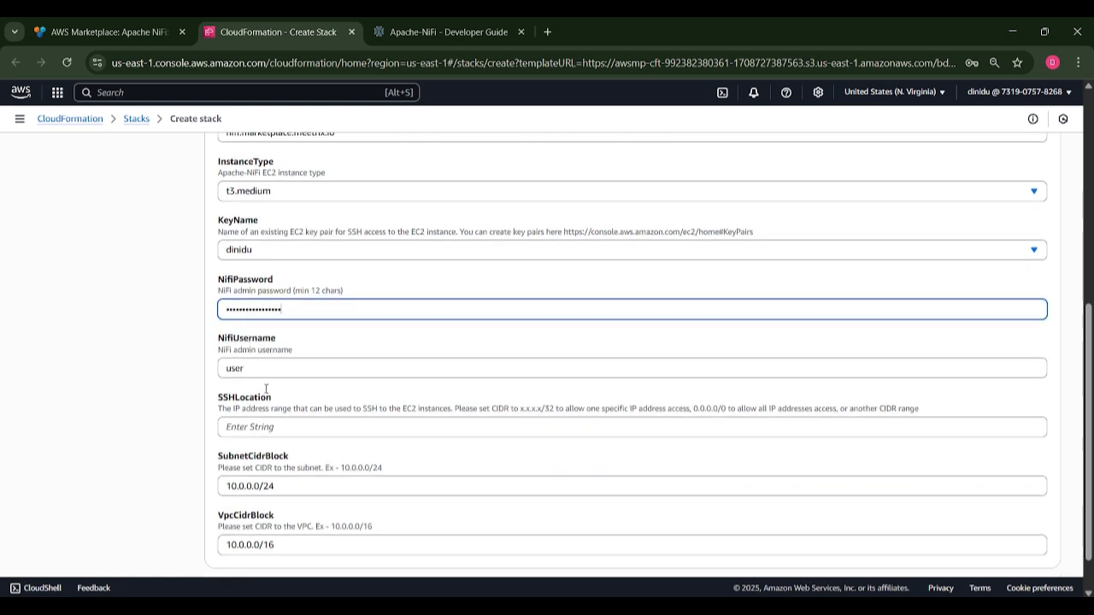
Keep admin username user, set SSHLocation to 0.0.0.0/0, and leave the CIDR defaults.
left_click(265, 373)
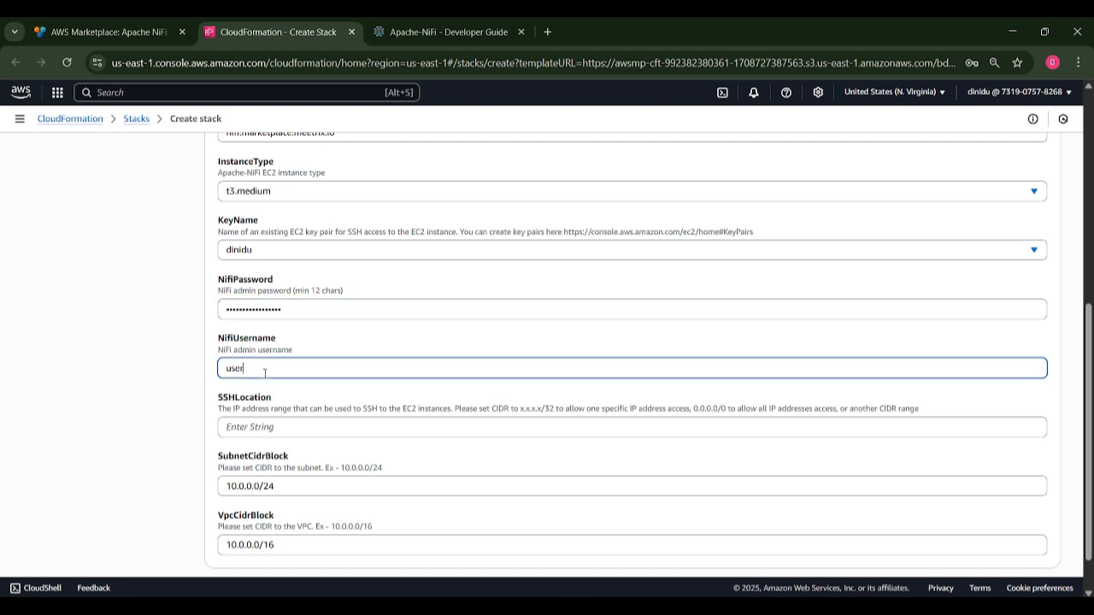
left_click_drag(265, 373, 211, 378)
left_click(248, 428)
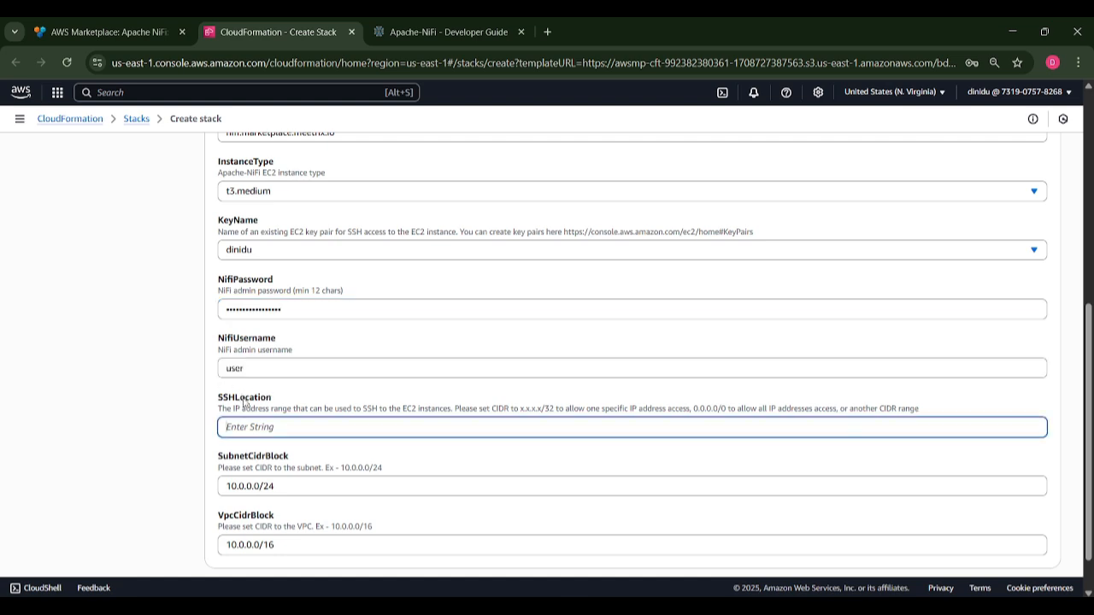
type("0.0.0.0/0")
scroll(291, 430, "down", 1)
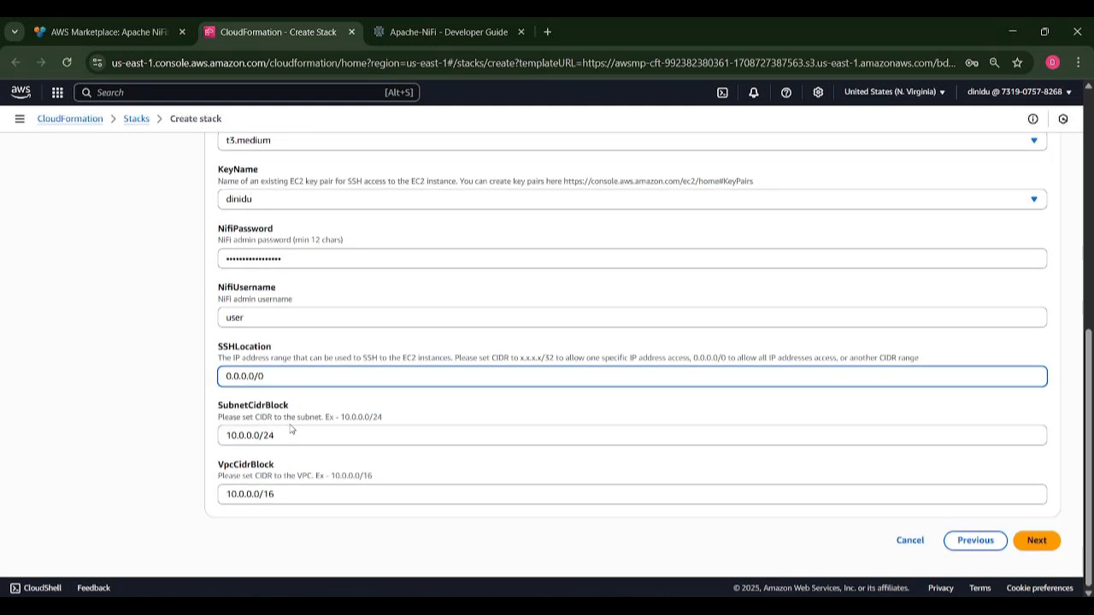
left_click(290, 430)
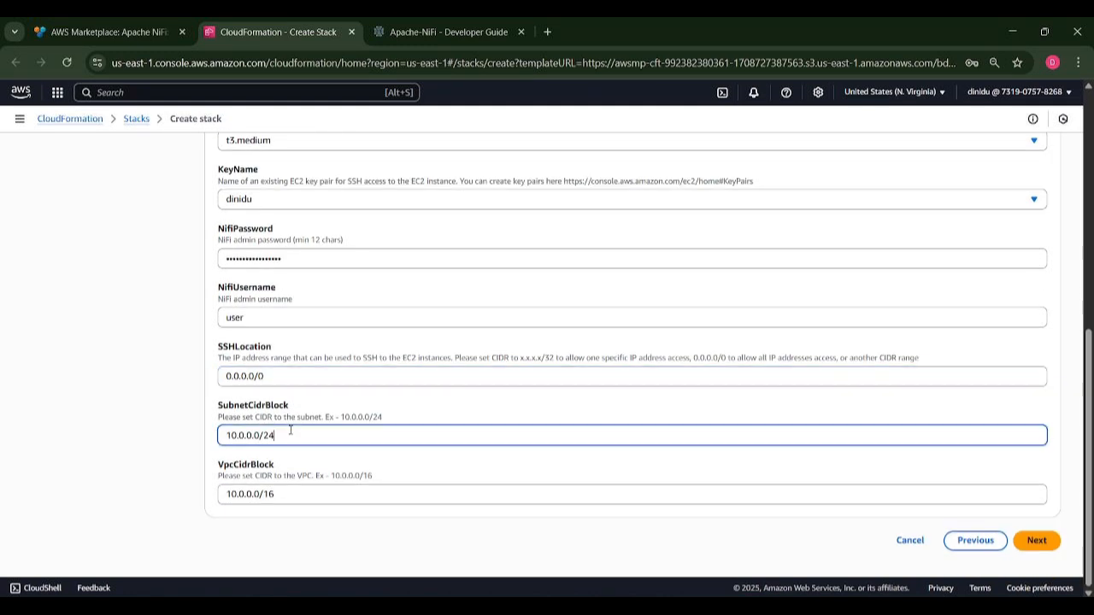
left_click(295, 502)
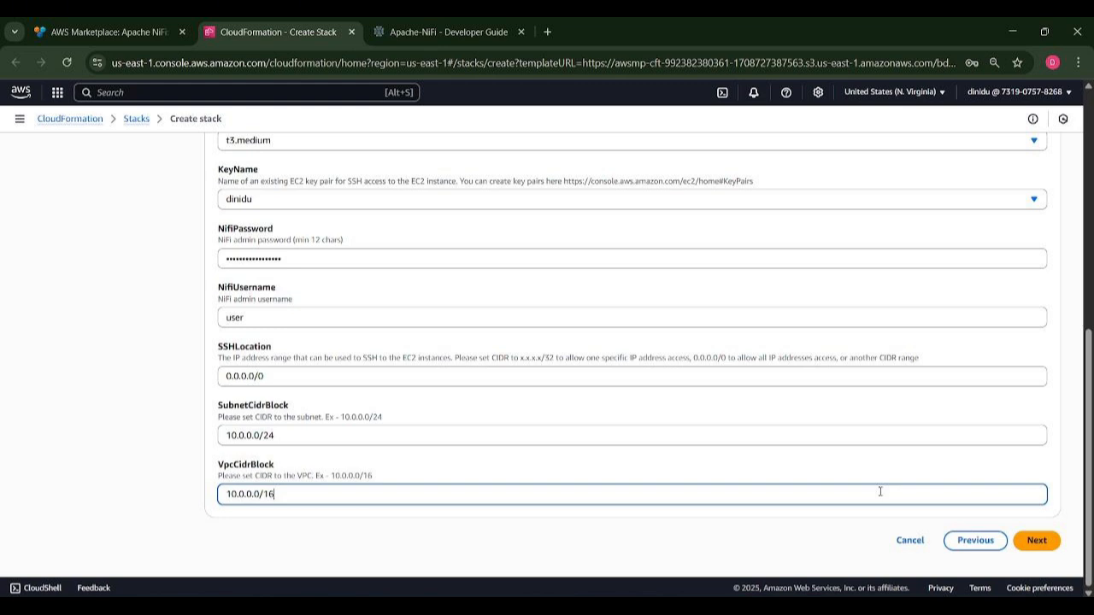
Advance past stack details and the default stack options to Review and create.
left_click(1037, 540)
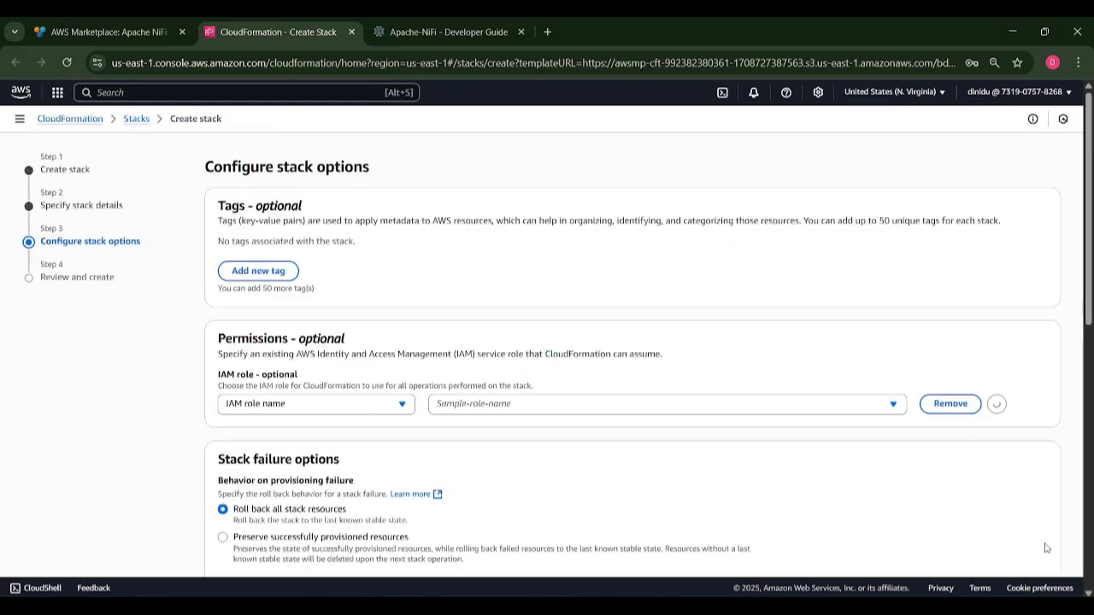
scroll(450, 404, "down", 6)
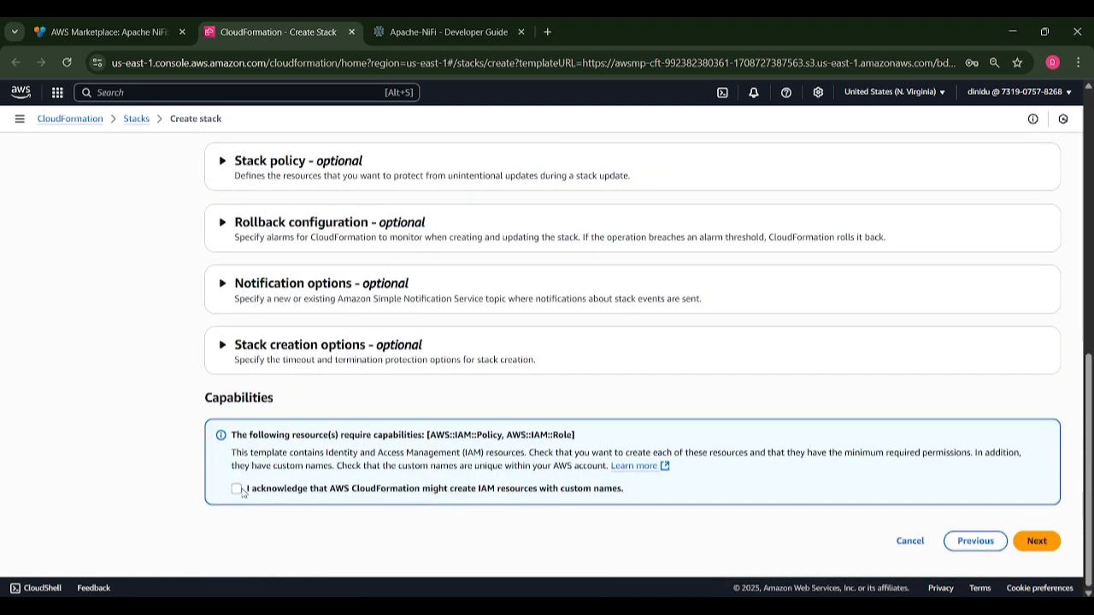
scroll(479, 474, "up", 3)
scroll(556, 469, "down", 3)
left_click(1037, 549)
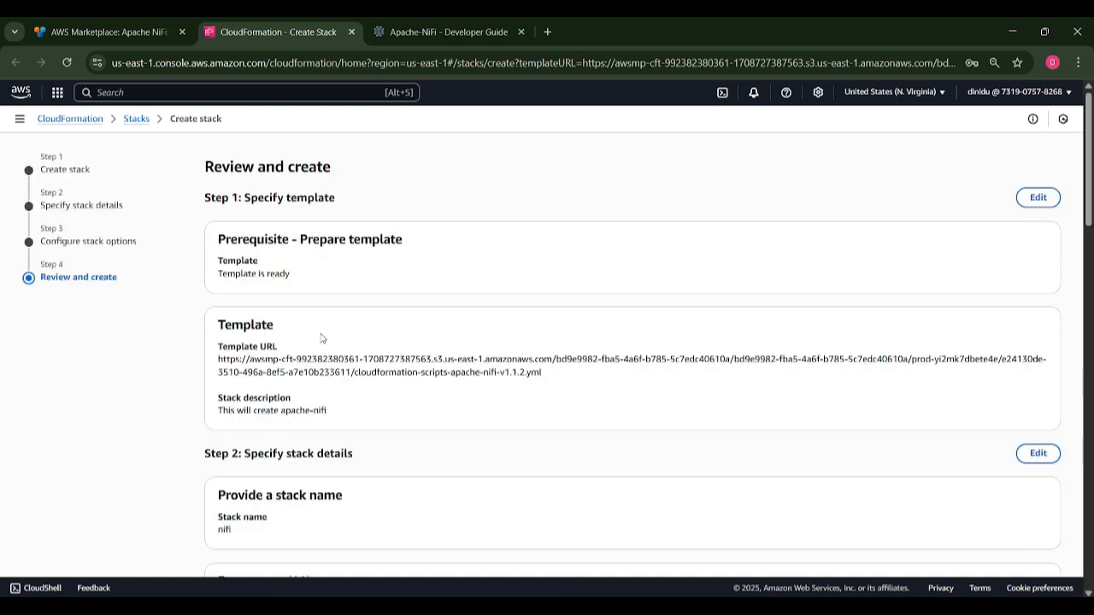
Review the nifi stack's template, 11 parameters and settings down to Submit.
scroll(359, 291, "down", 4)
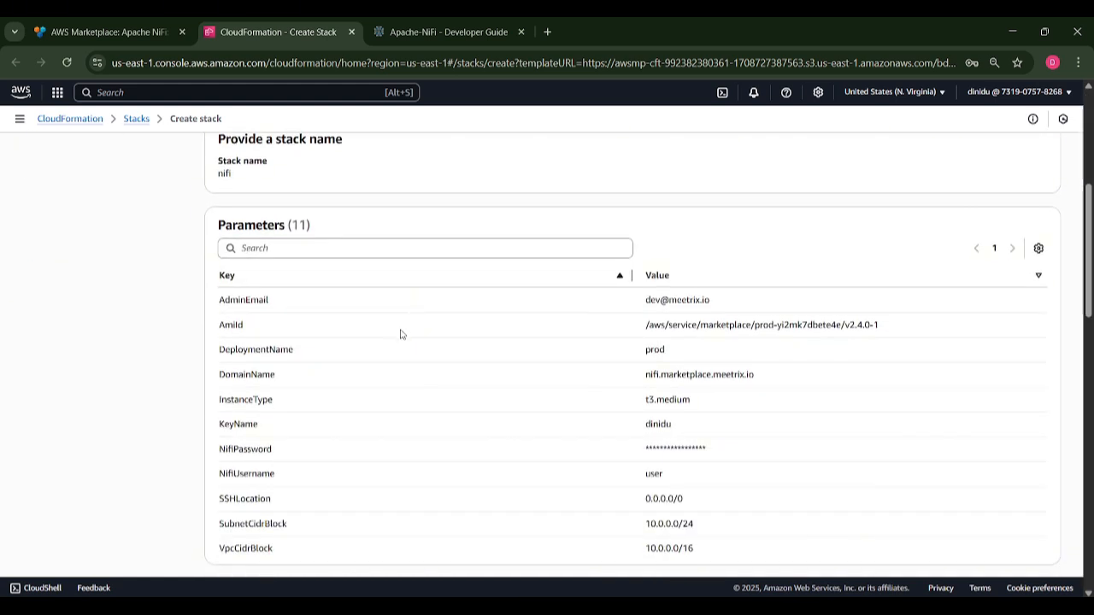
scroll(513, 325, "down", 1)
scroll(547, 321, "down", 1)
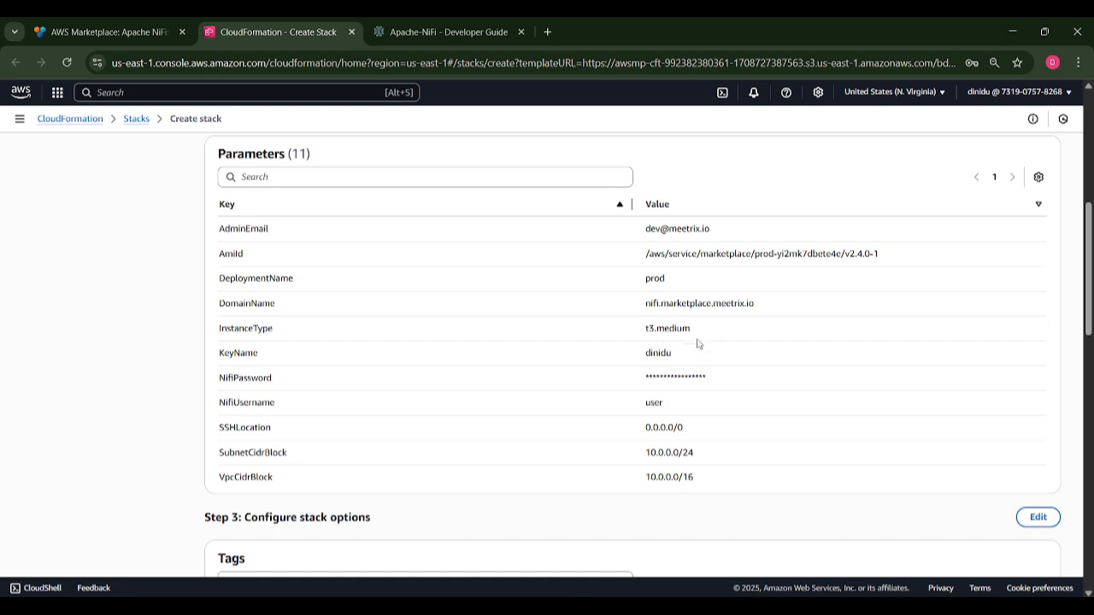
scroll(675, 291, "down", 3)
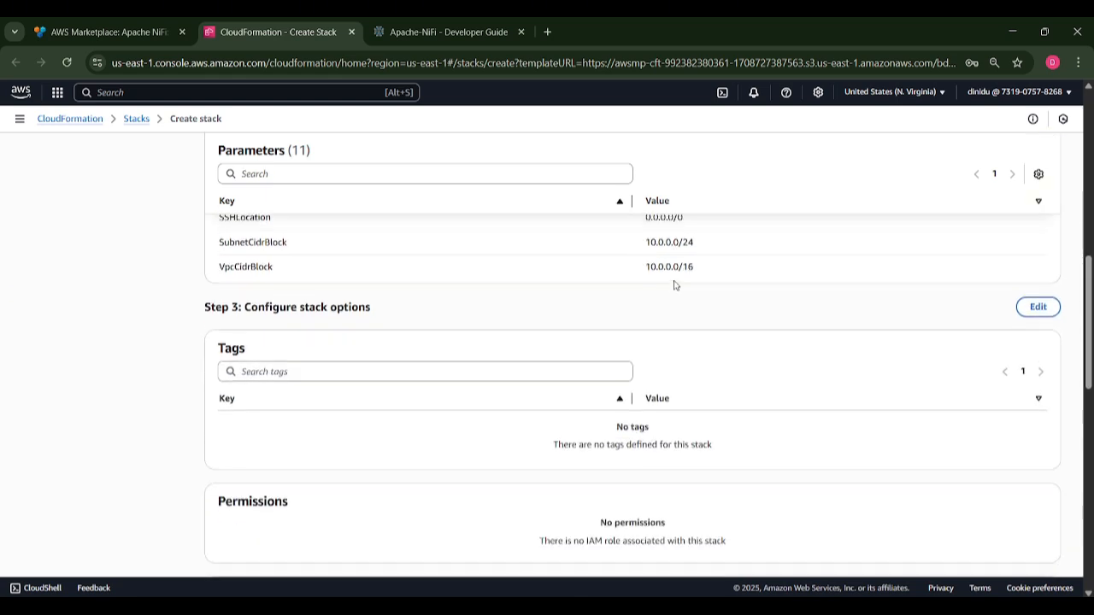
scroll(676, 289, "down", 4)
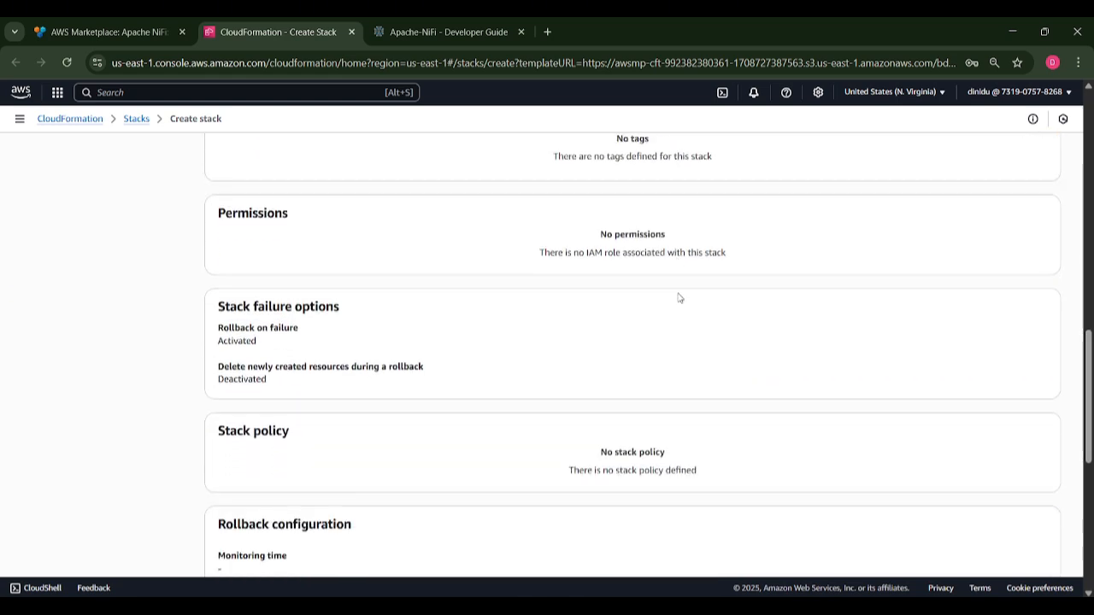
scroll(679, 298, "down", 6)
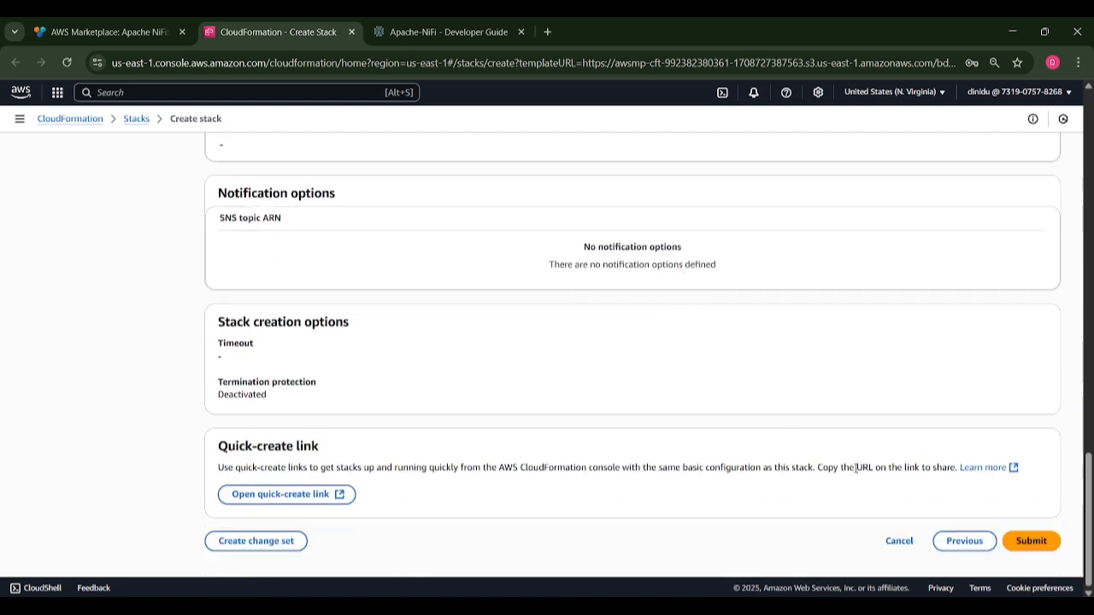
Submit the nifi stack and refresh its events until it reaches CREATE_COMPLETE.
left_click(1030, 541)
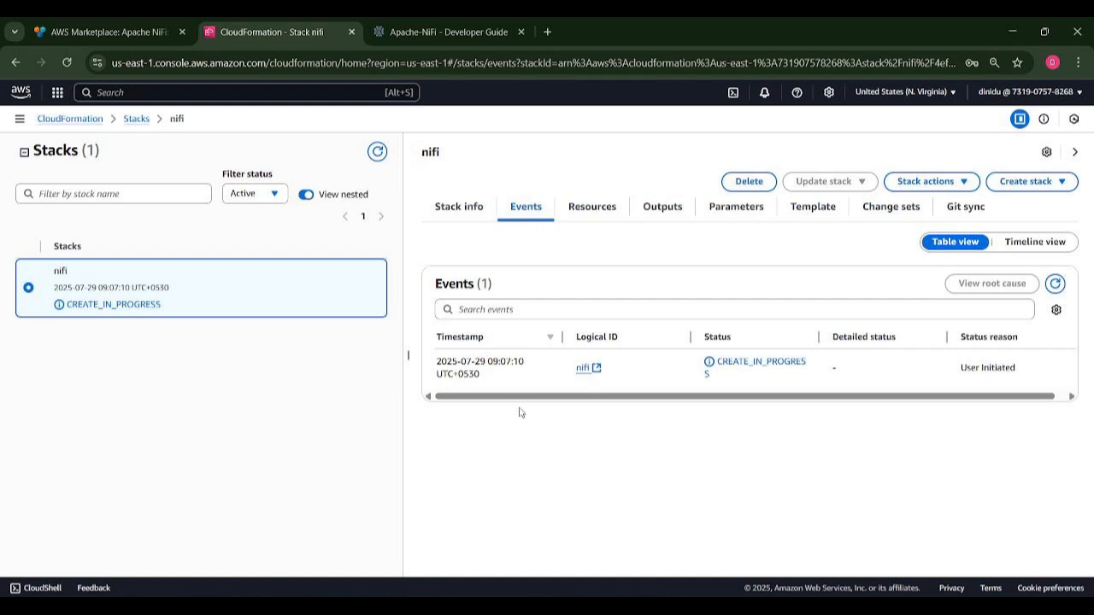
left_click(1058, 287)
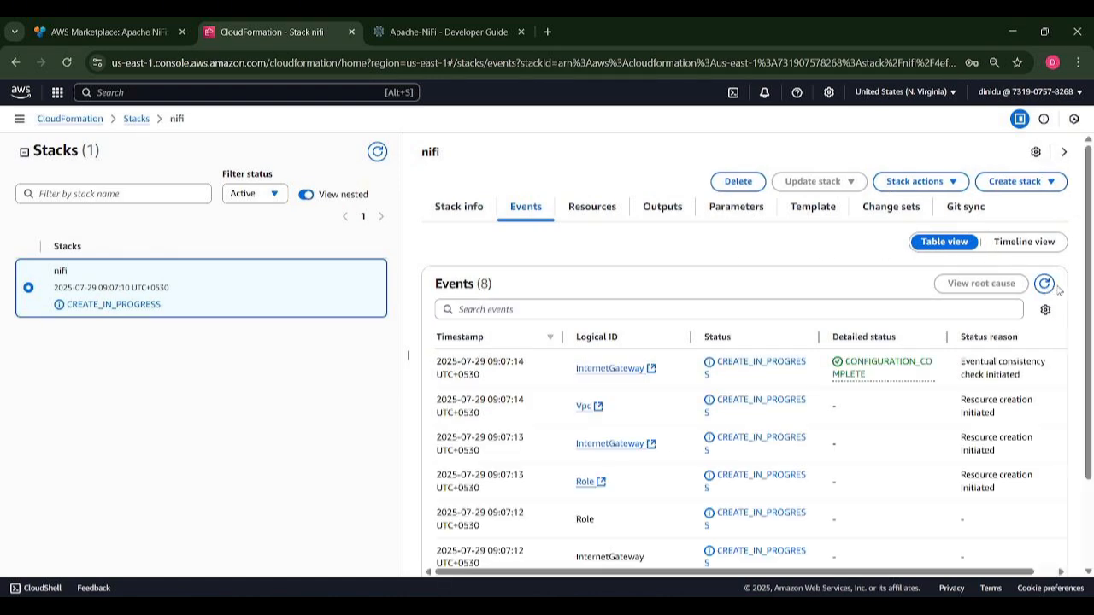
left_click_drag(152, 305, 64, 310)
left_click(220, 309)
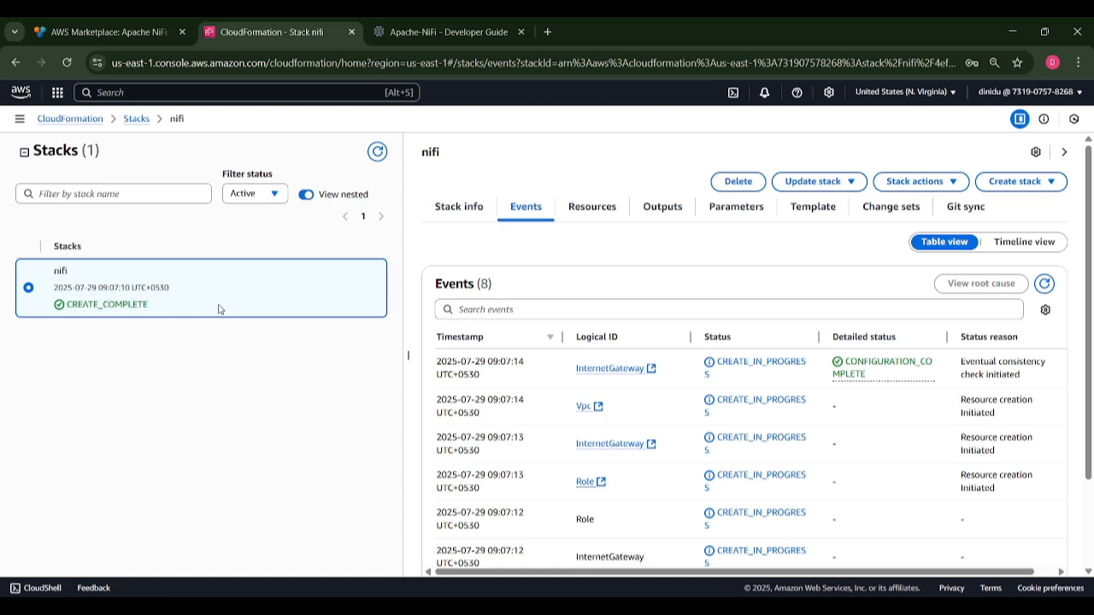
Copy the PublicIp value 54.83.29.75 from the stack's Outputs.
left_click(655, 216)
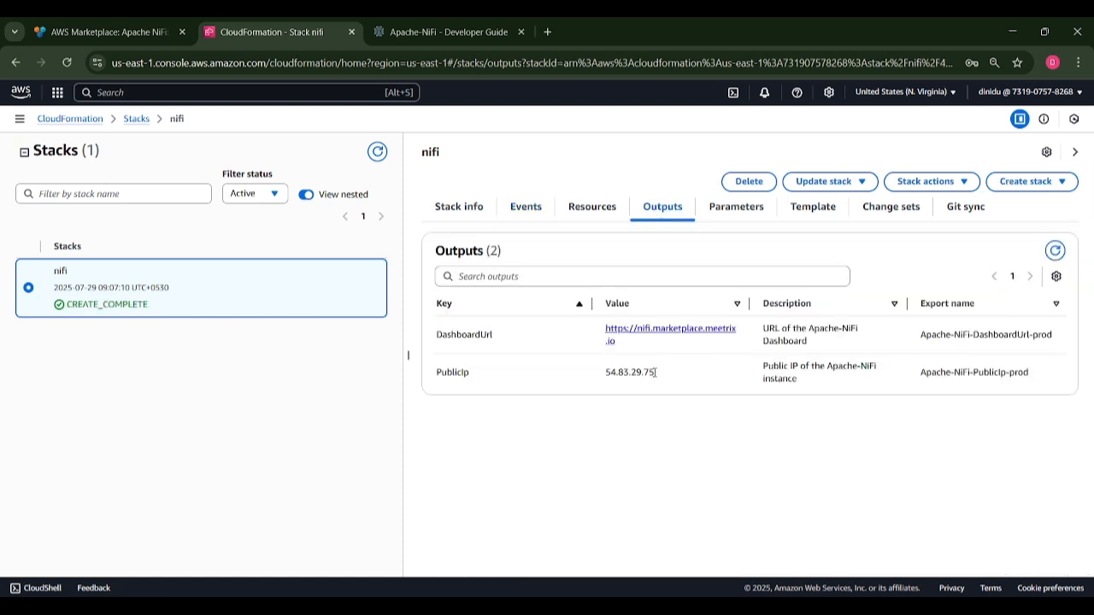
left_click_drag(655, 374, 600, 374)
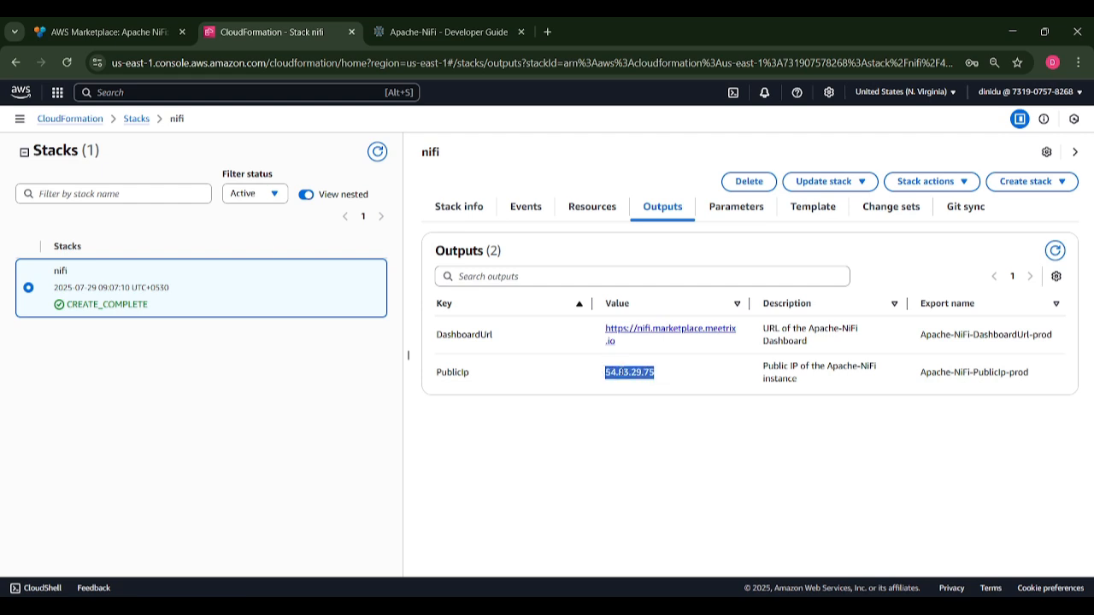
right_click(624, 376)
left_click(645, 387)
left_click(115, 92)
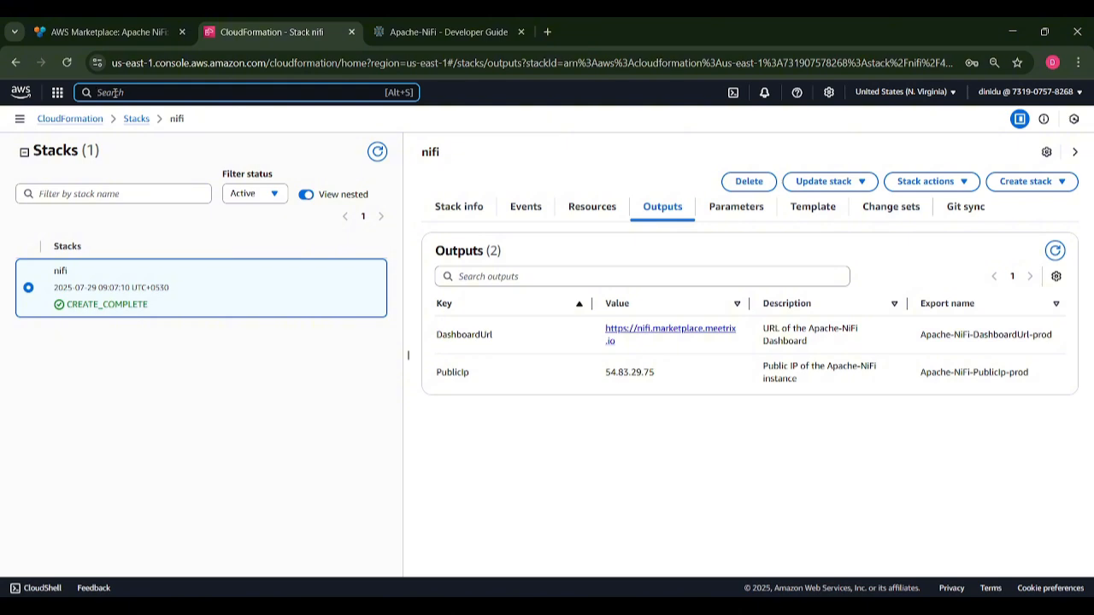
Open Route 53 in a new tab and go to the marketplace.meetrix.io hosted zone.
type("route 53")
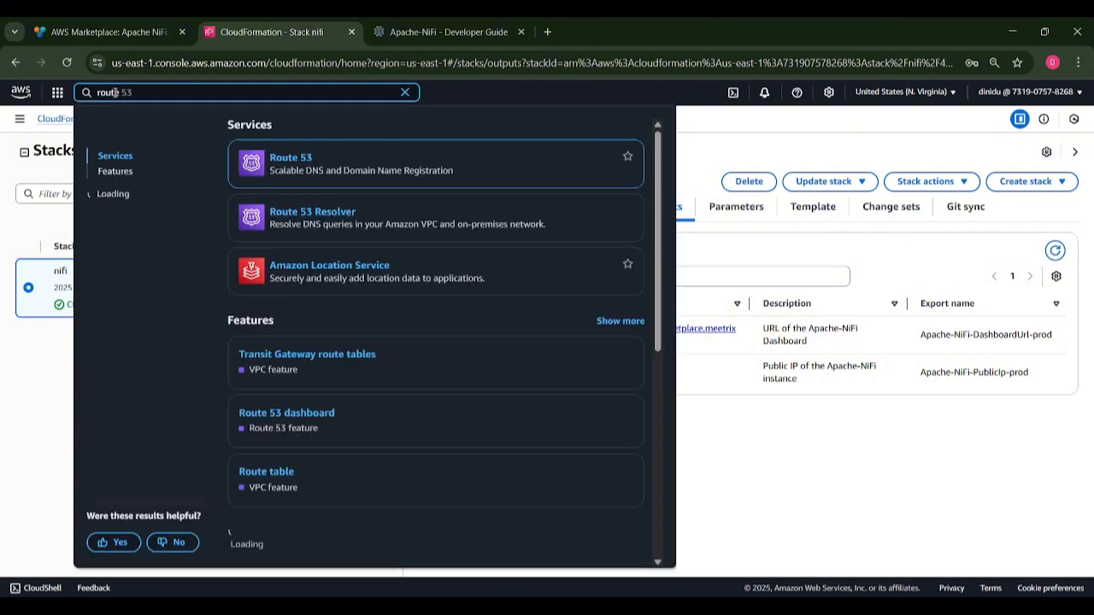
right_click(284, 163)
left_click(330, 177)
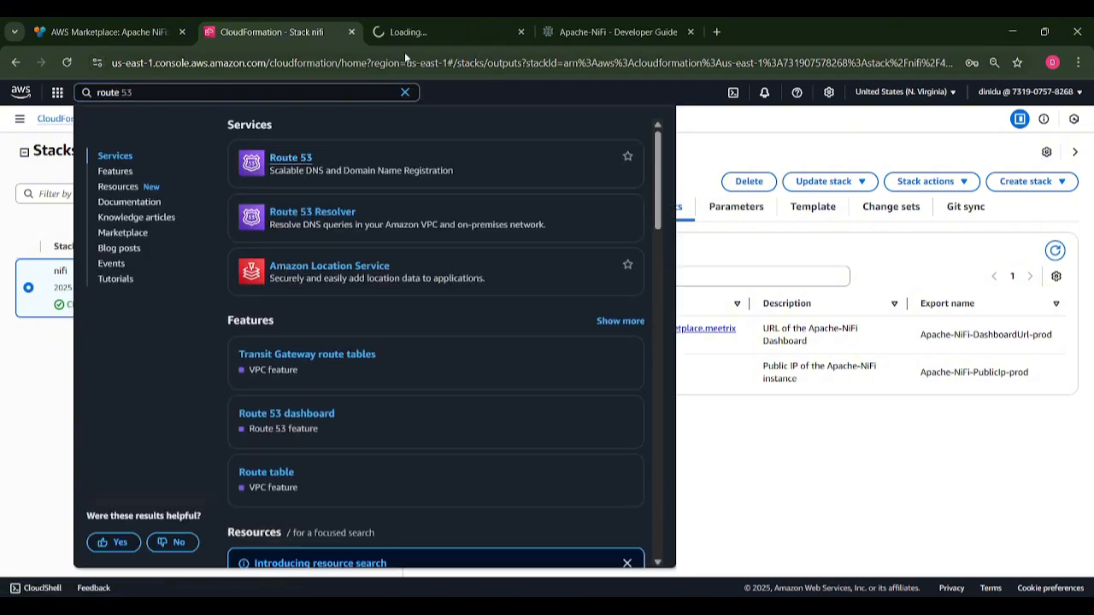
left_click(417, 34)
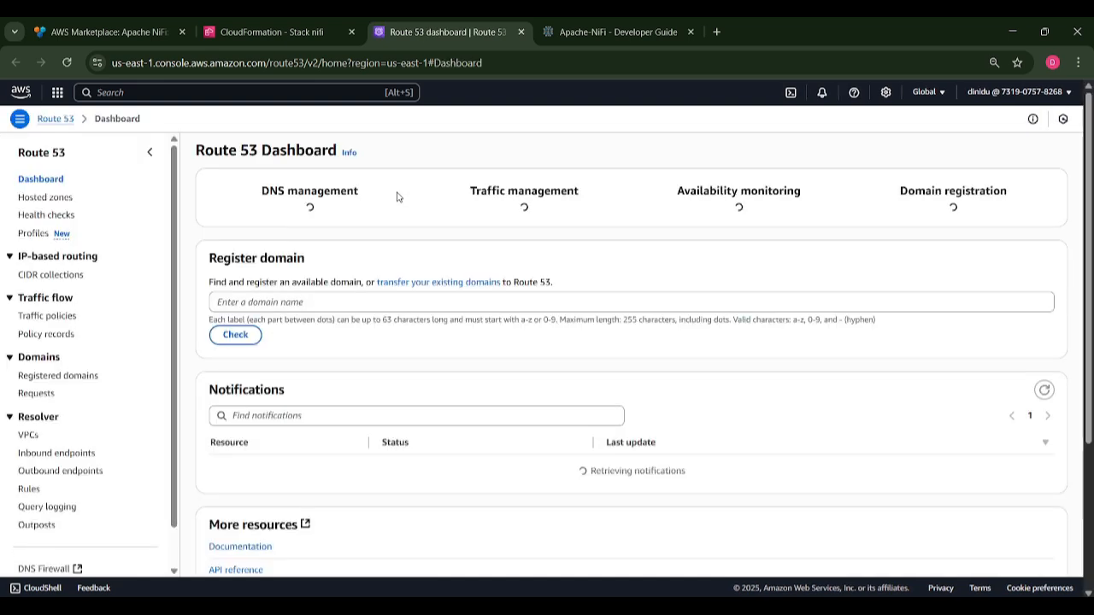
left_click(307, 228)
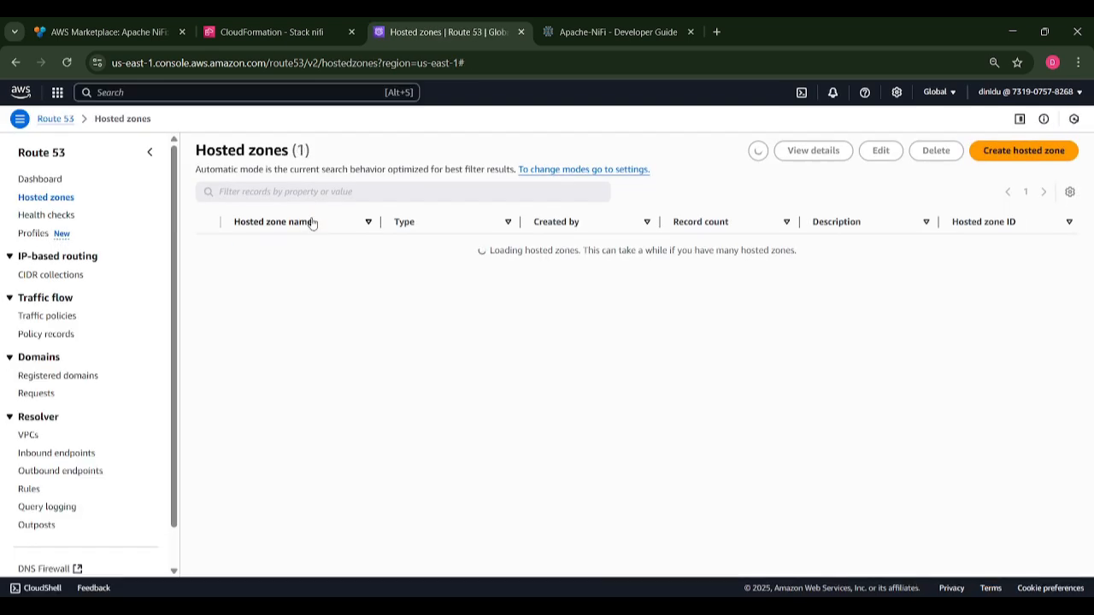
left_click(289, 254)
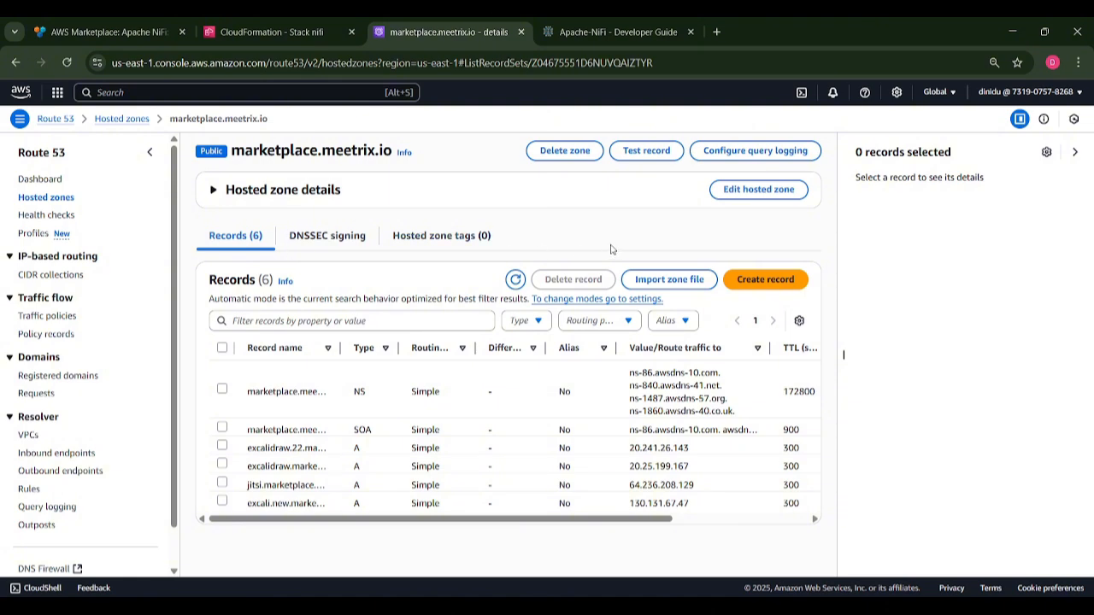
Create an A record named nifi with the value 54.83.29.75.
left_click(754, 277)
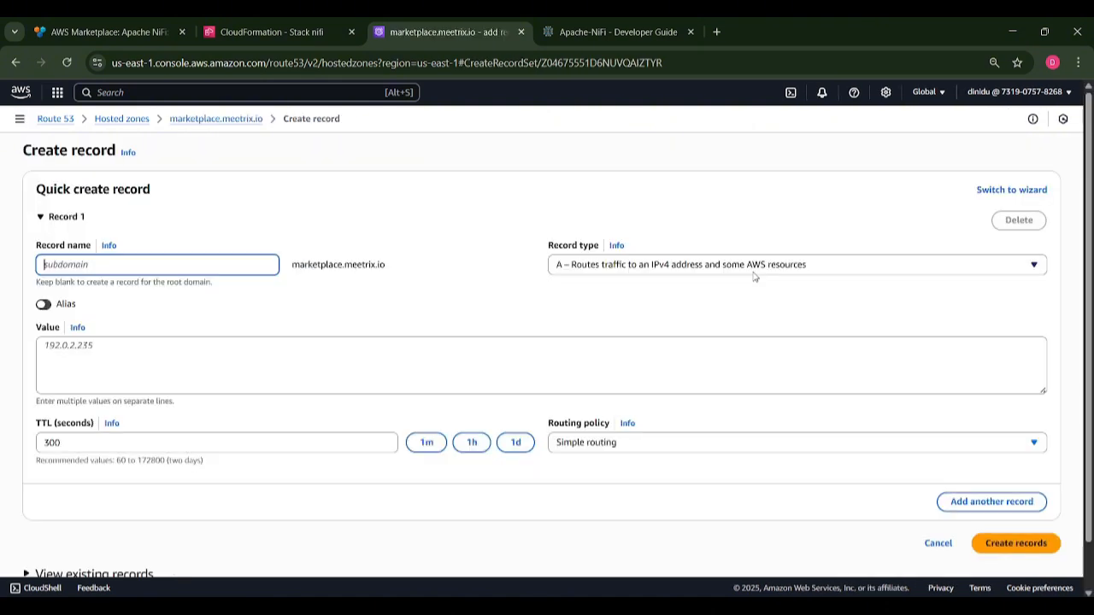
left_click(208, 350)
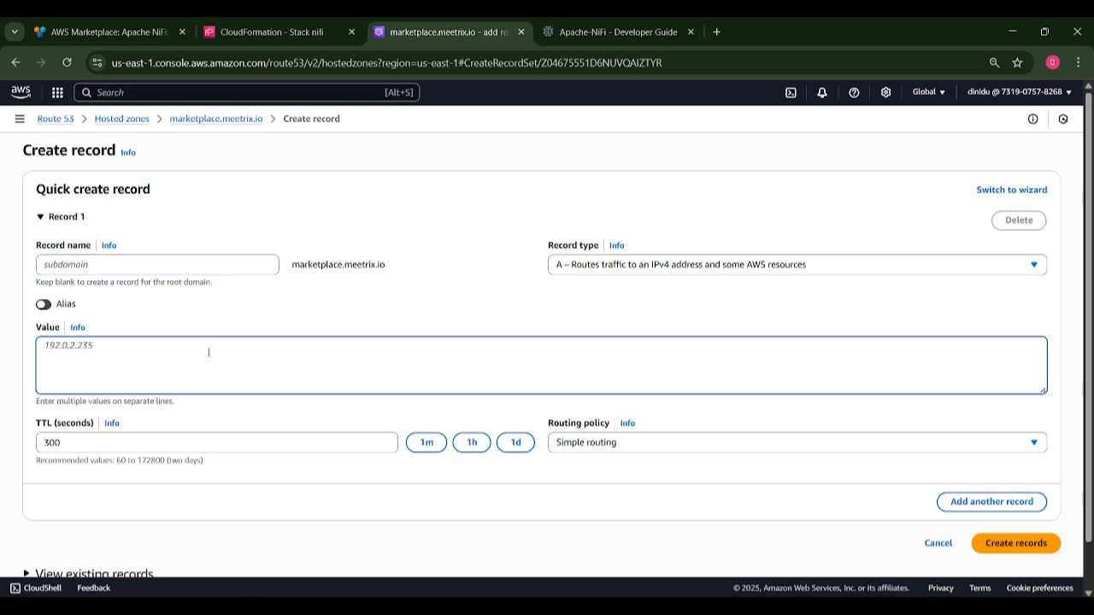
left_click(90, 262)
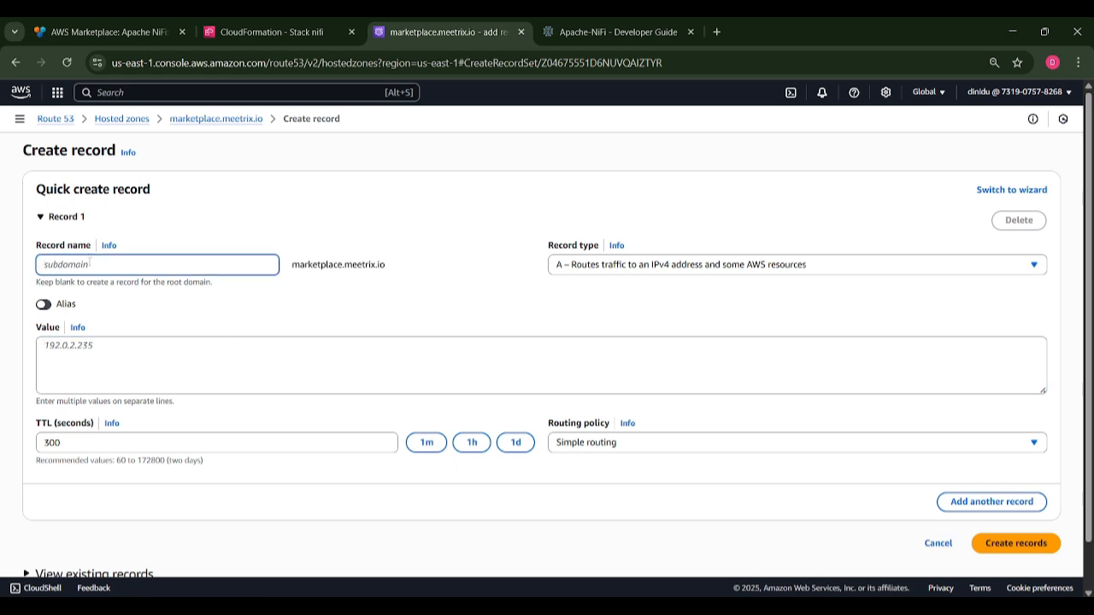
type("nifi")
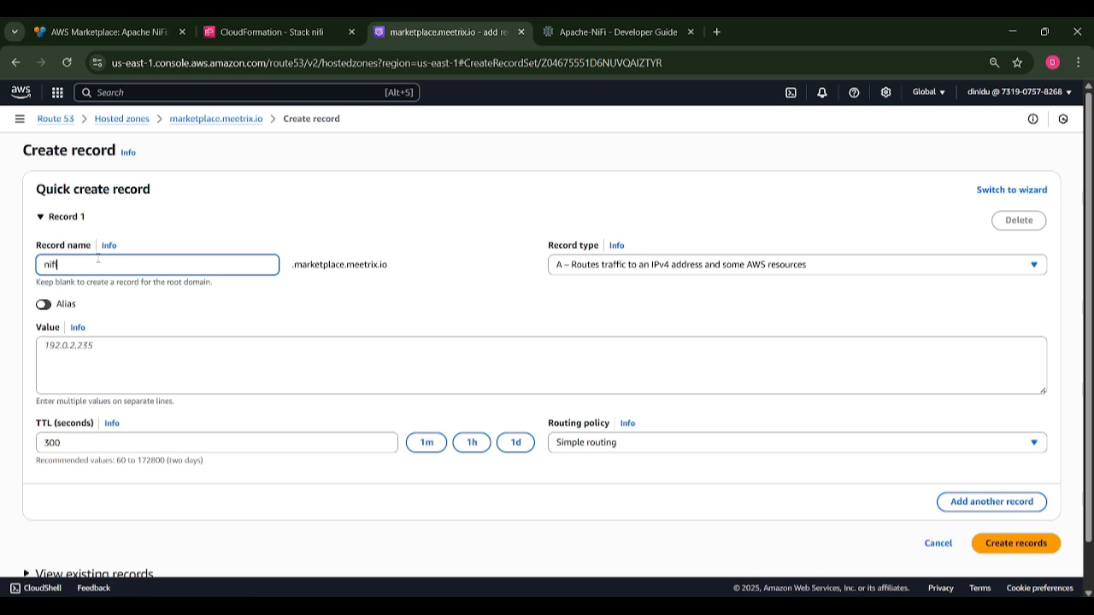
left_click(77, 345)
key("ctrl+v")
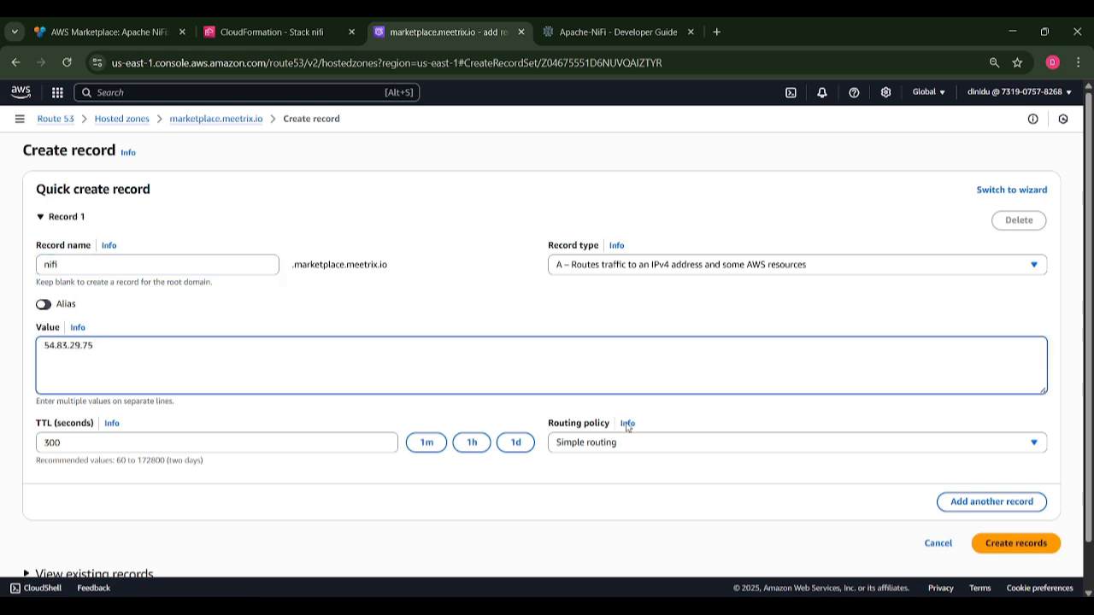
left_click(984, 542)
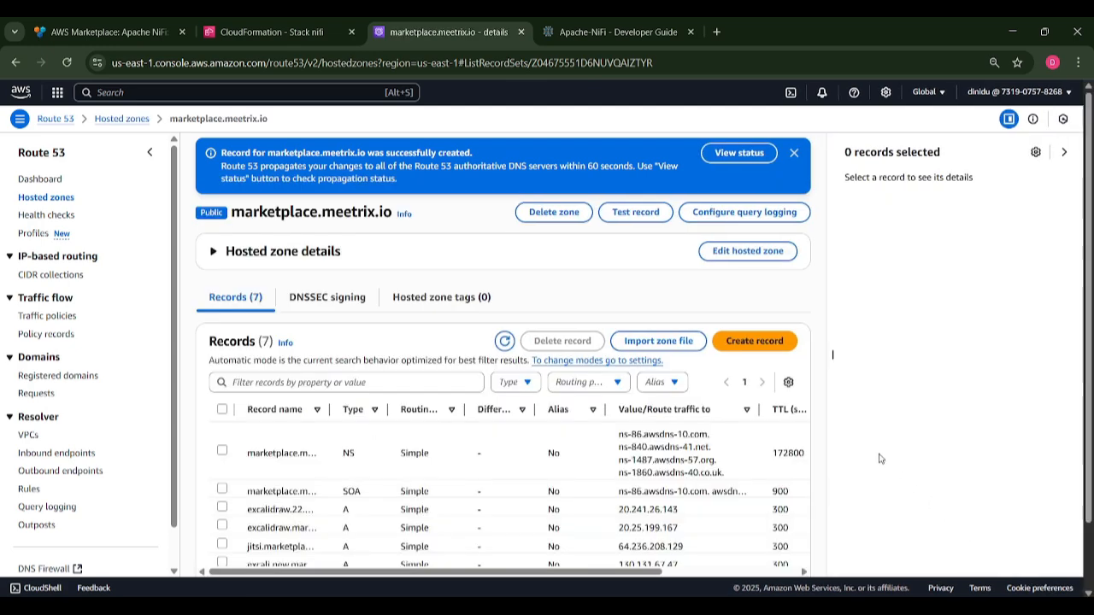
Open an Ubuntu terminal and start an ssh -i command with the key file.
key("ctrl+Page_Up")
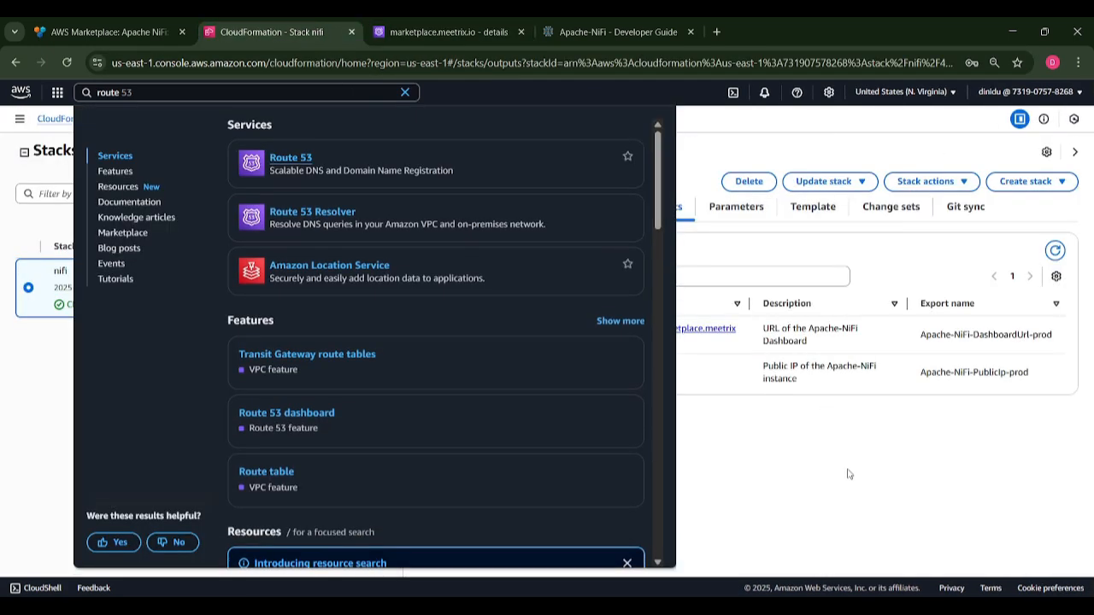
left_click(849, 475)
key("ctrl+alt+t")
type("s")
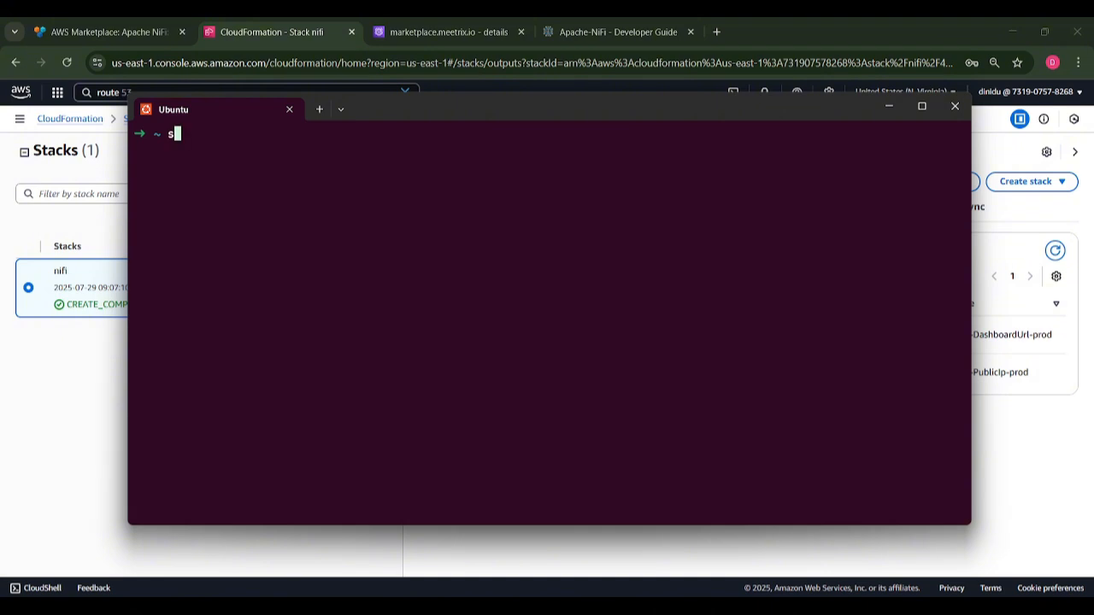
type("sh -i dind")
key("BackSpace")
key("Tab")
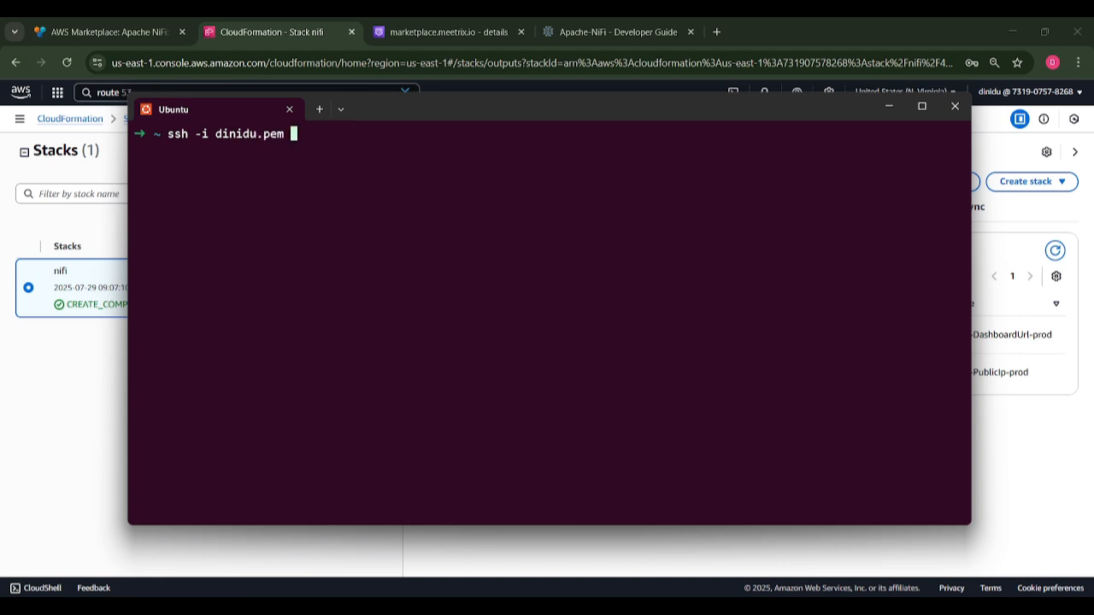
type("ubuntu@")
key("ctrl+v")
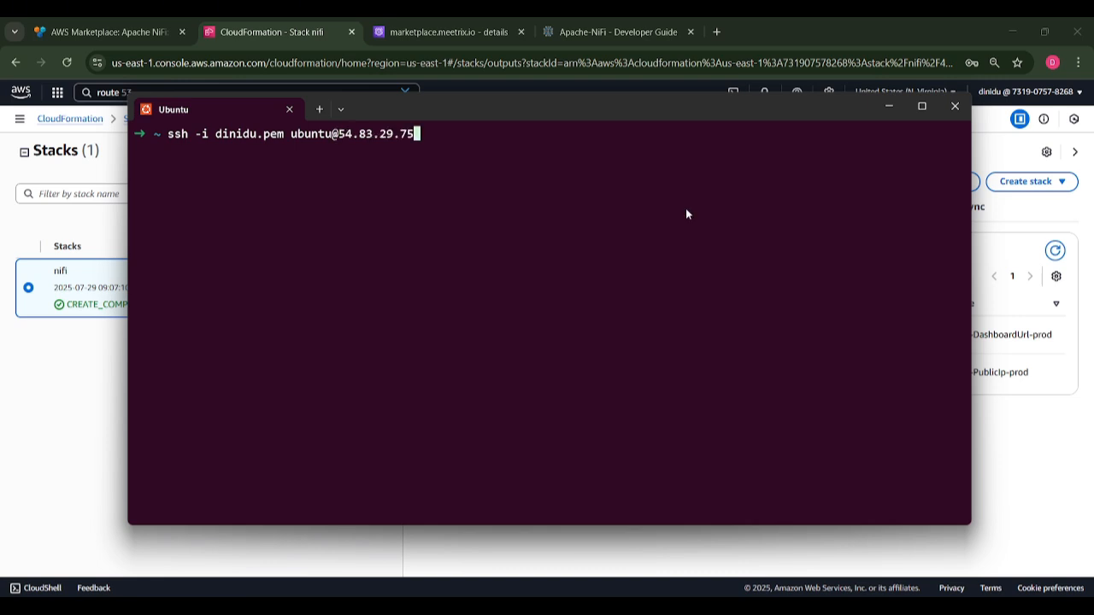
key("Return")
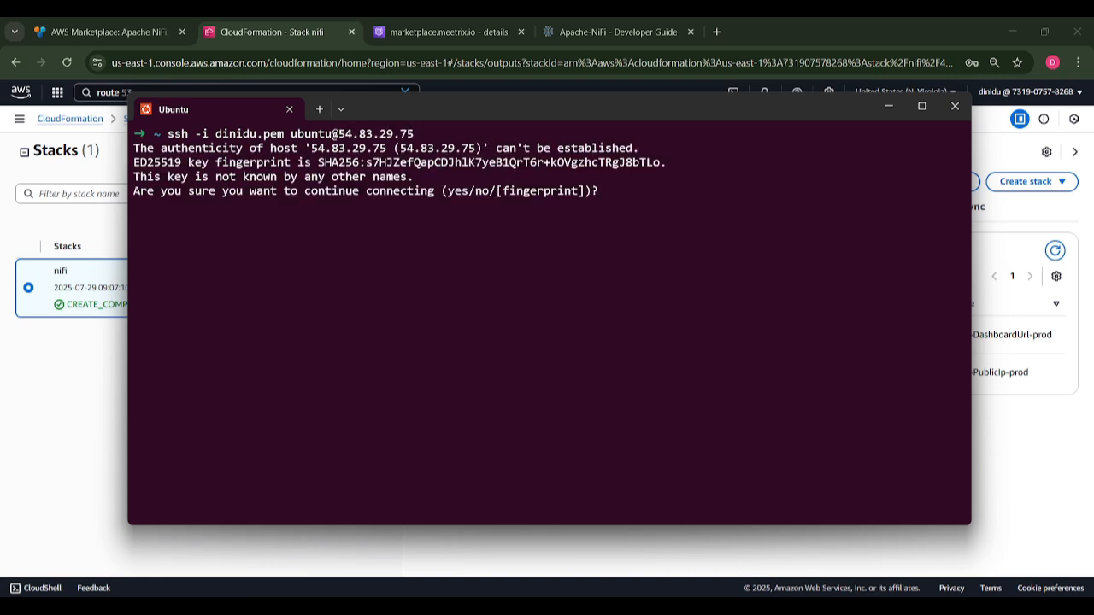
type("yes")
key("Return")
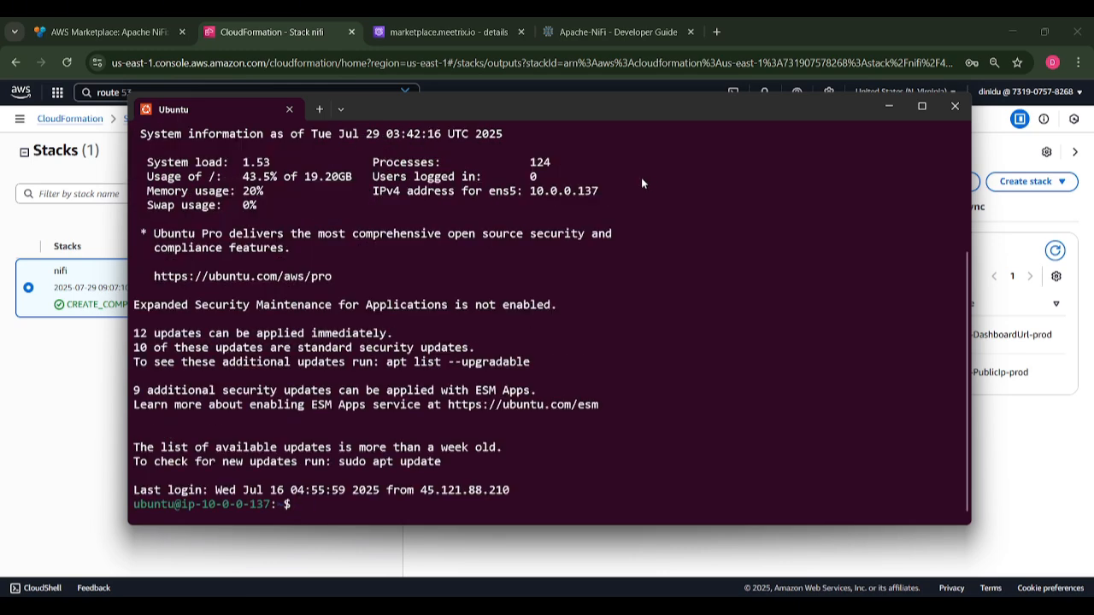
left_click(616, 29)
Search the guide for 'gener' and copy the Step3 Generate SSL certificate command.
left_click(729, 249)
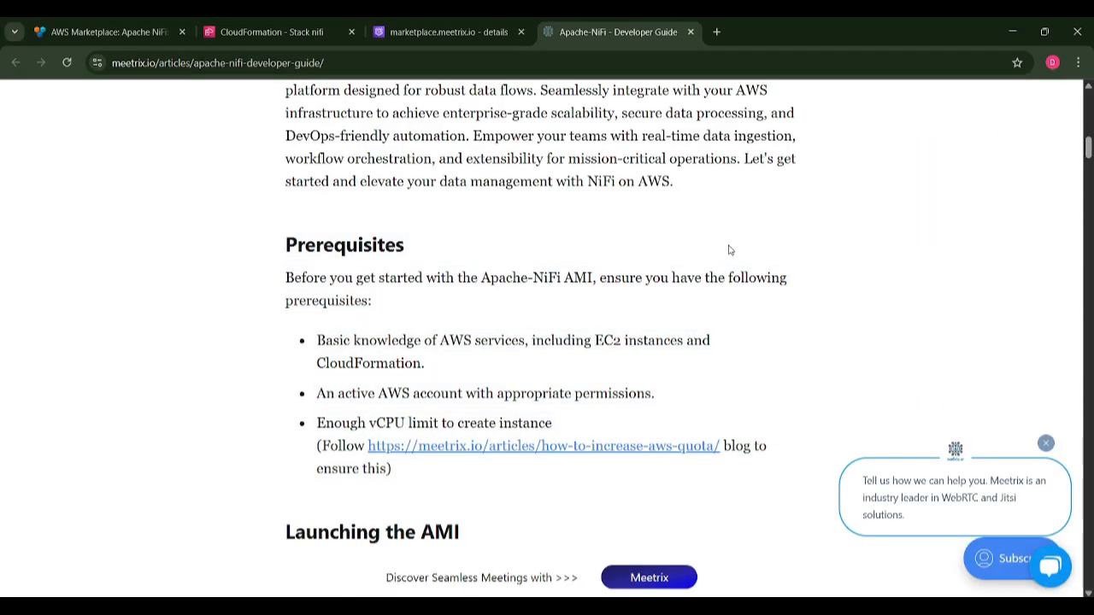
key("ctrl+f")
key("Return")
key("Return")
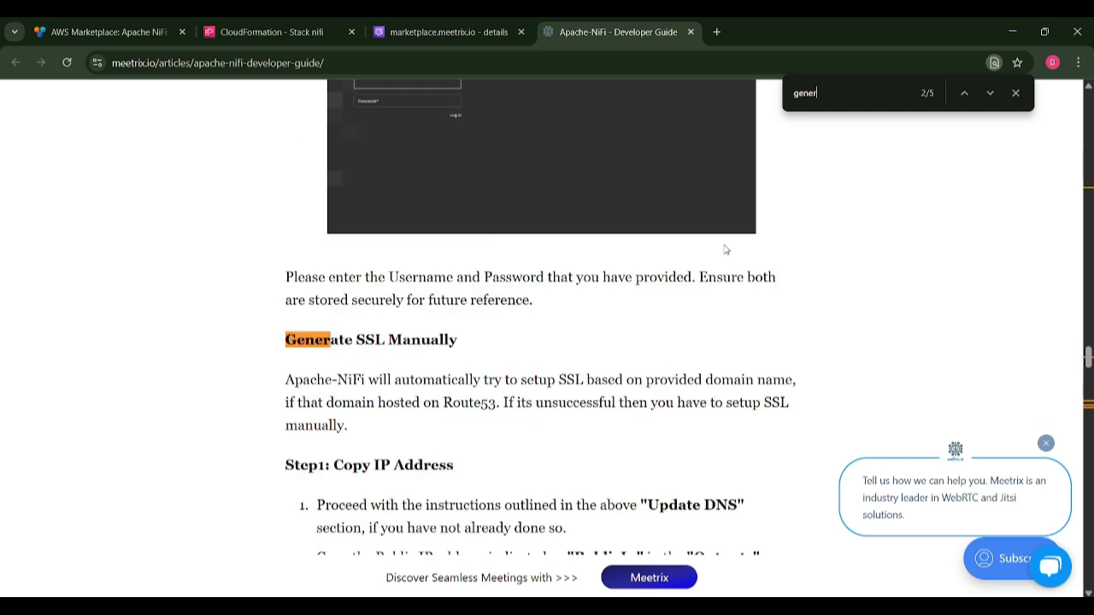
key("Return")
left_click_drag(547, 450, 297, 461)
key("ctrl+c")
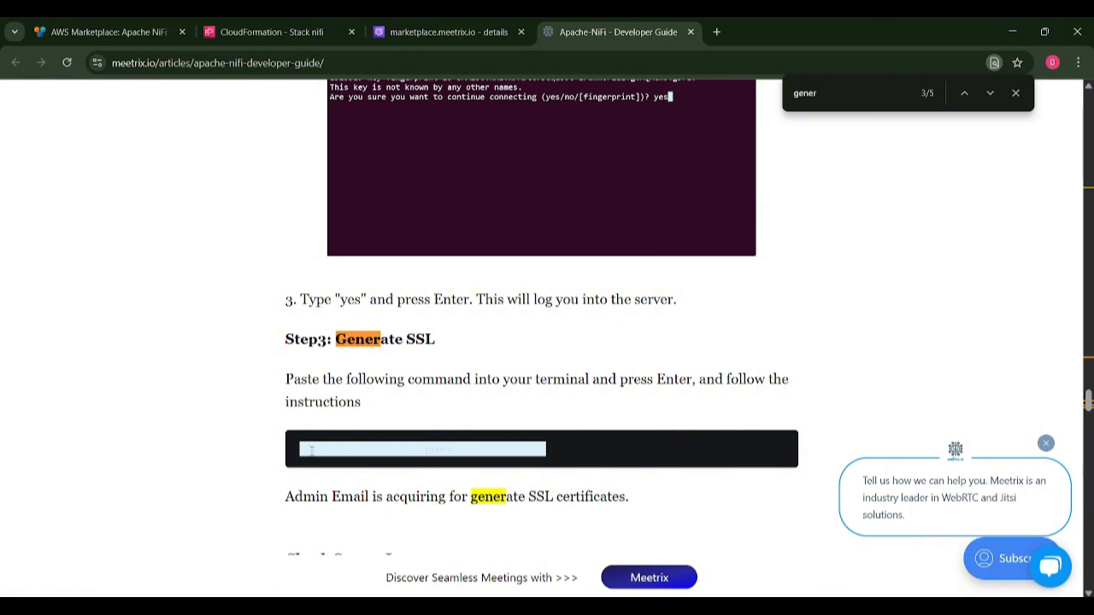
key("alt+Tab")
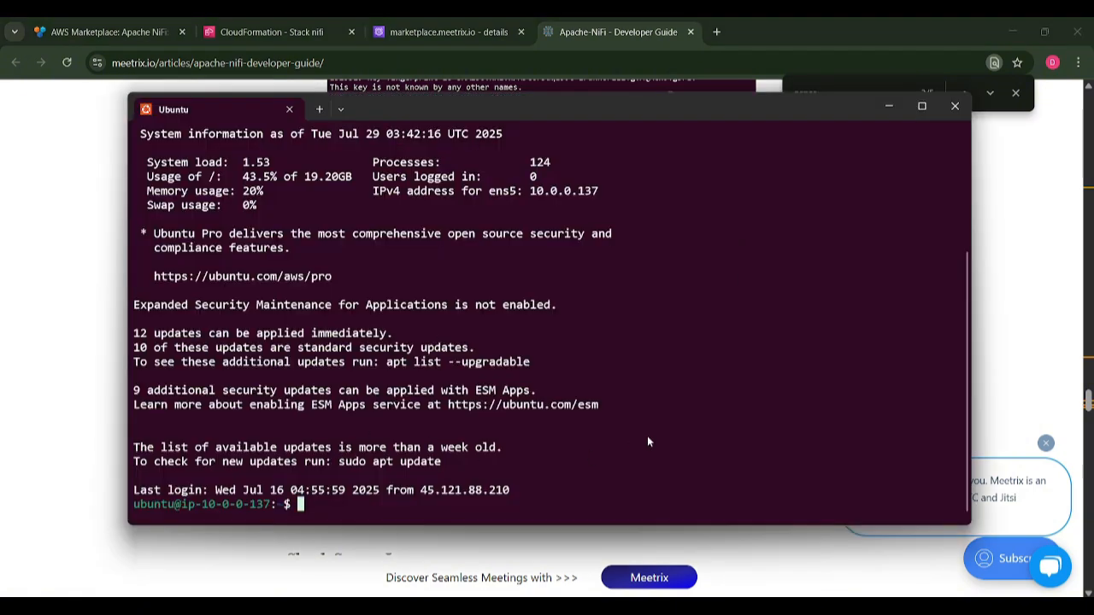
Run the certificate_generate_standalone.sh command and choose option 1 to reinstall the existing certificate.
key("ctrl+v")
key("Right")
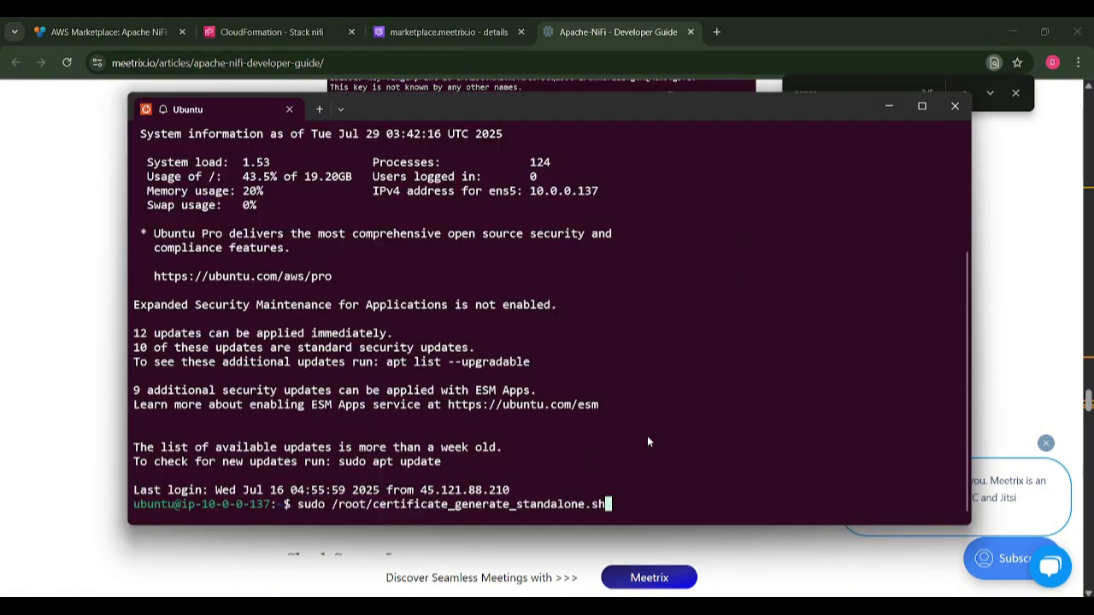
key("Return")
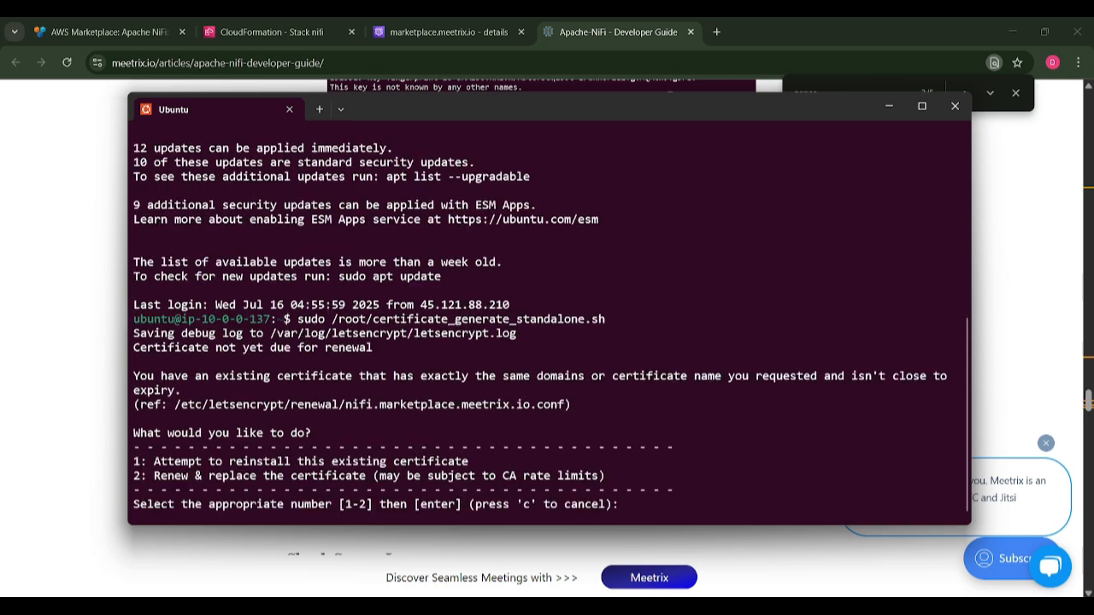
type("1")
key("Return")
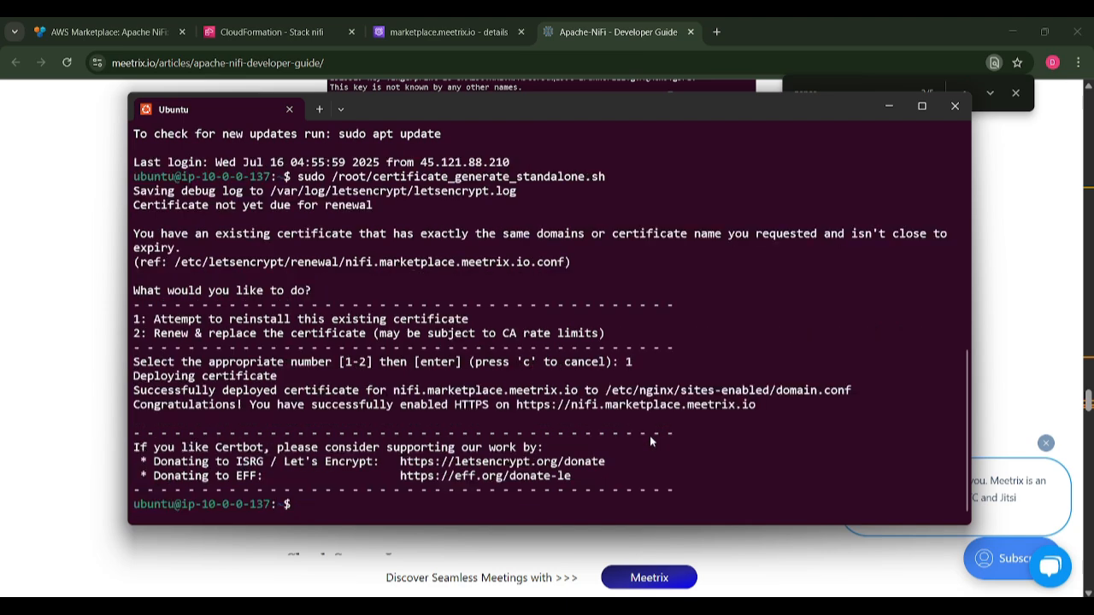
left_click_drag(760, 407, 517, 415)
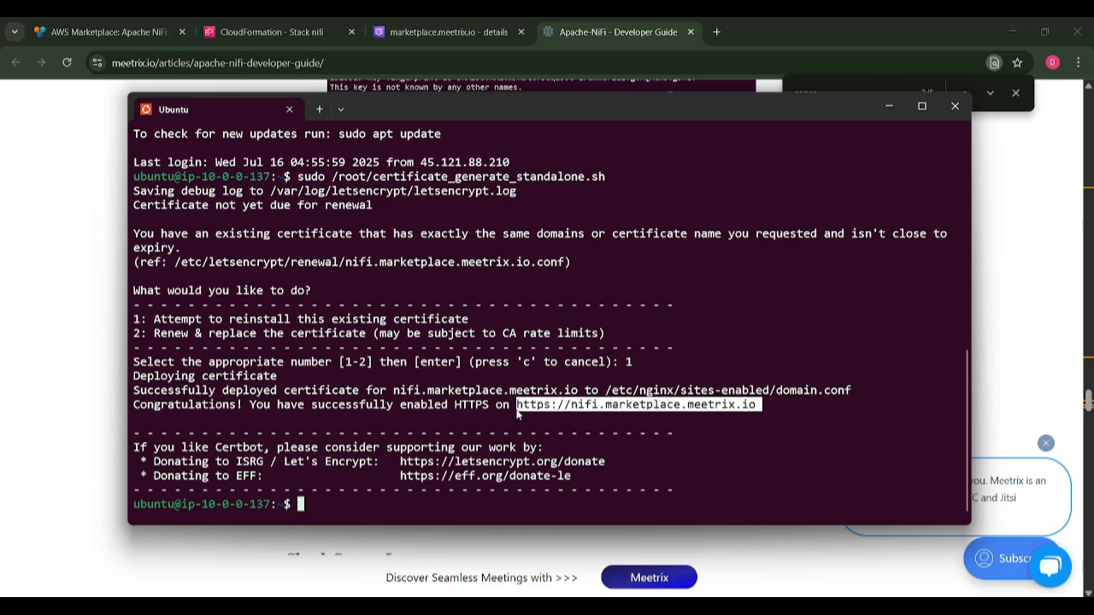
right_click(518, 415)
left_click(1063, 128)
left_click(1078, 62)
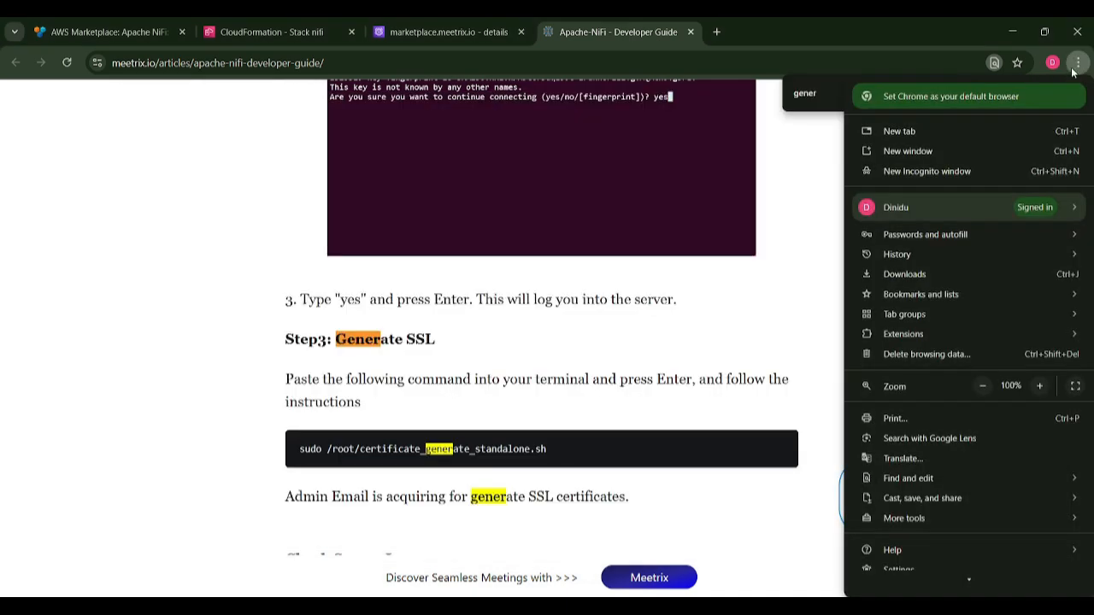
left_click(926, 171)
type("https://nifi.marketplace.meetrix.io")
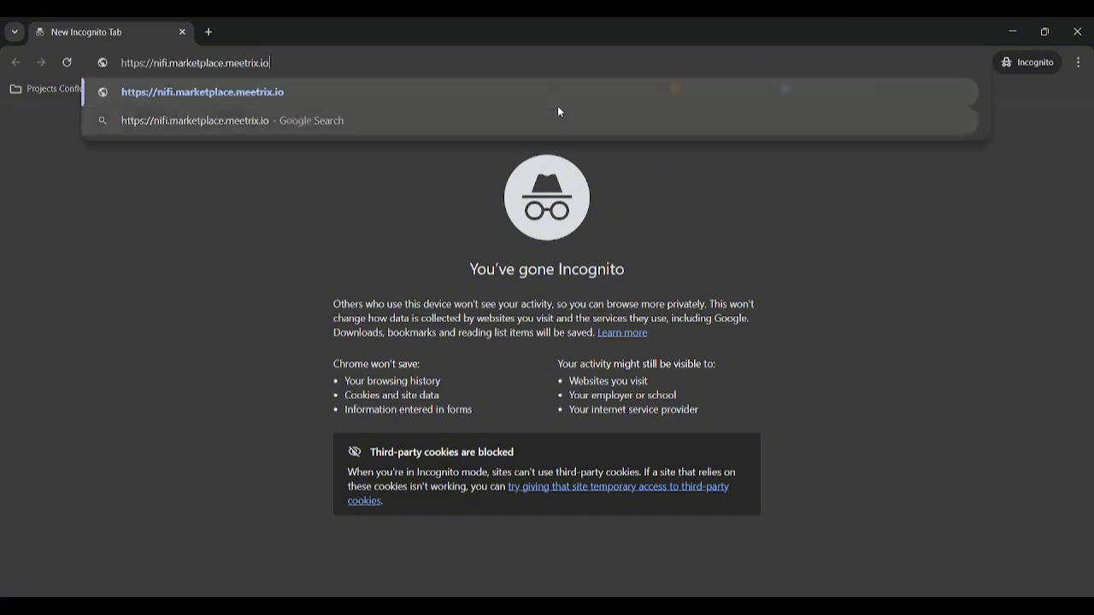
key("Return")
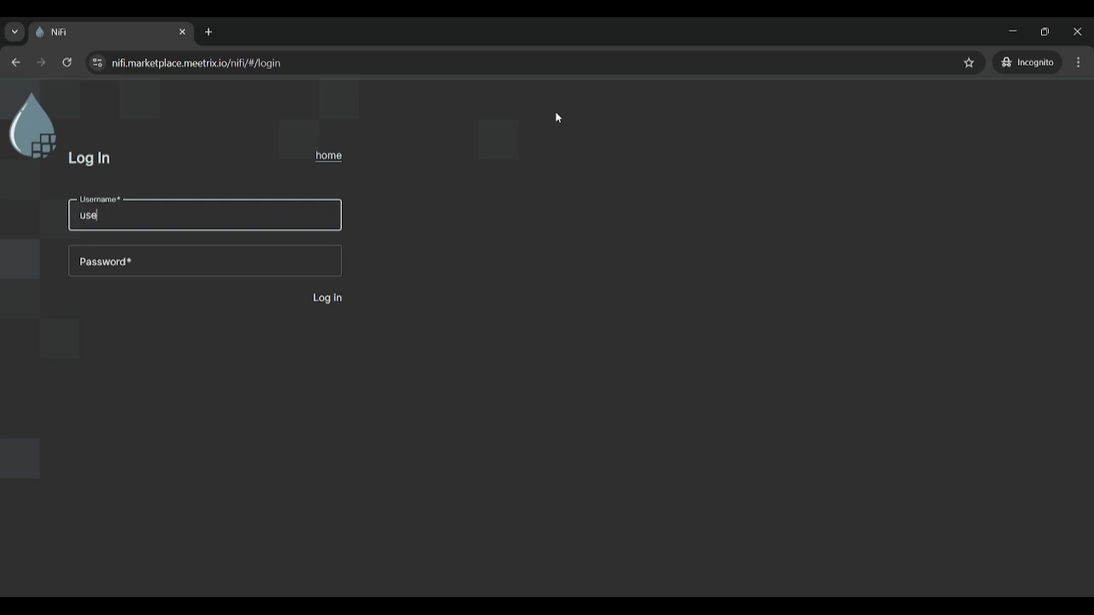
Enter the admin account password and log in to NiFi.
left_click(240, 260)
type("****************")
left_click(330, 301)
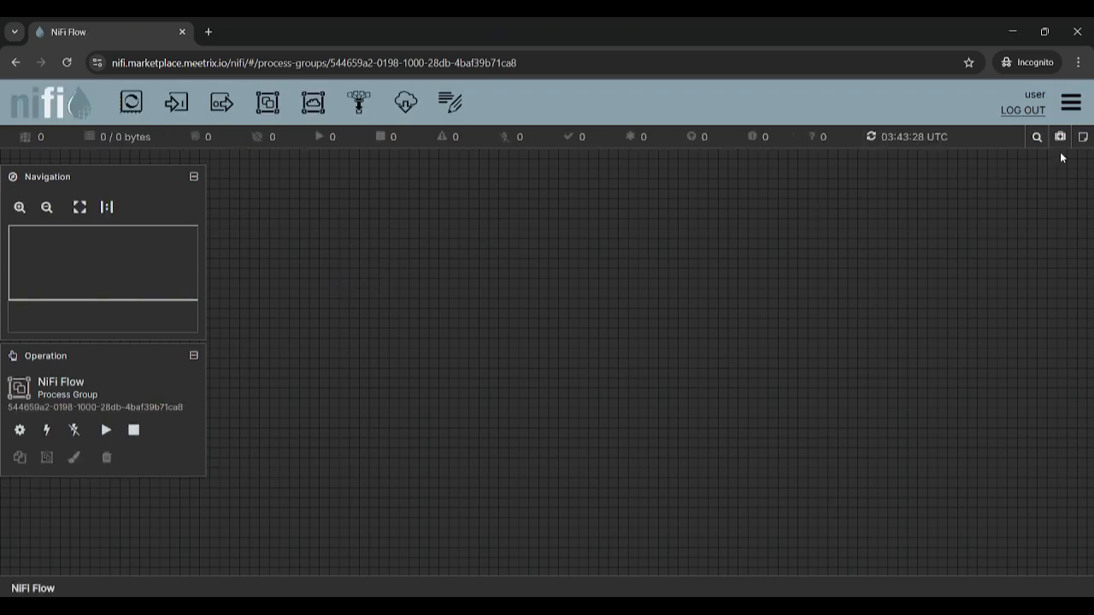
Switch NiFi's appearance to the Light theme.
left_click(1078, 110)
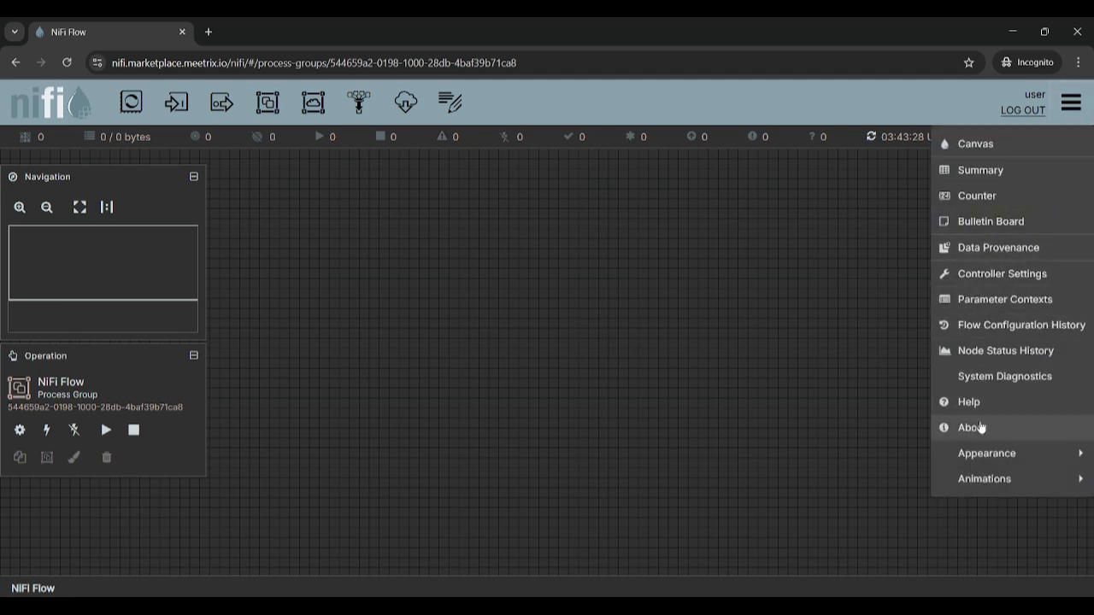
mouse_move(988, 476)
mouse_move(985, 456)
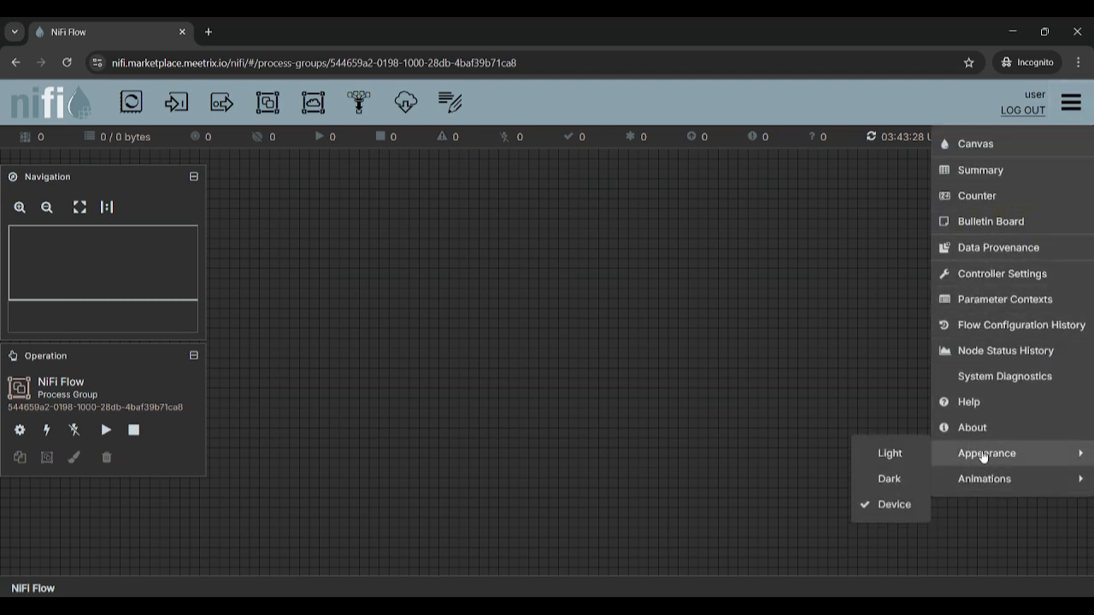
left_click(913, 454)
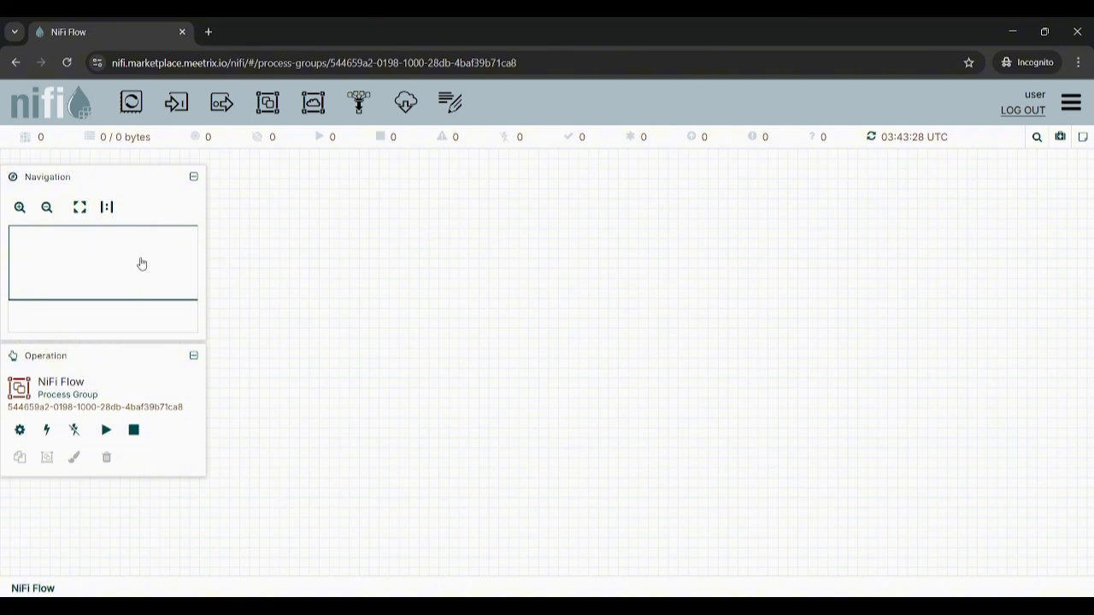
Add an AttributeRollingWindow processor to the canvas.
left_click_drag(130, 102, 498, 387)
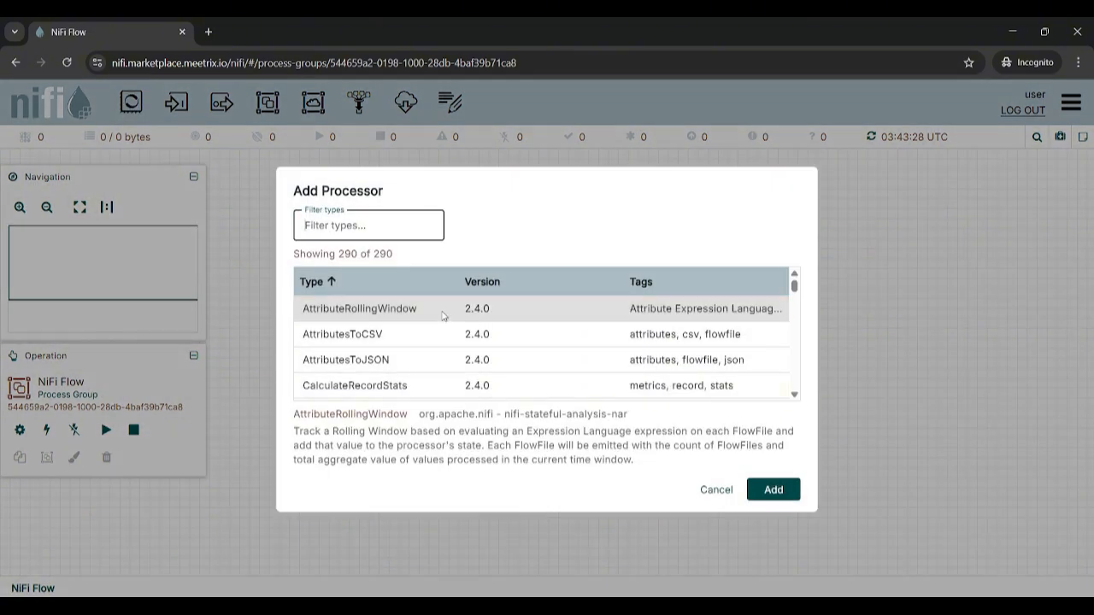
left_click(504, 308)
left_click(761, 501)
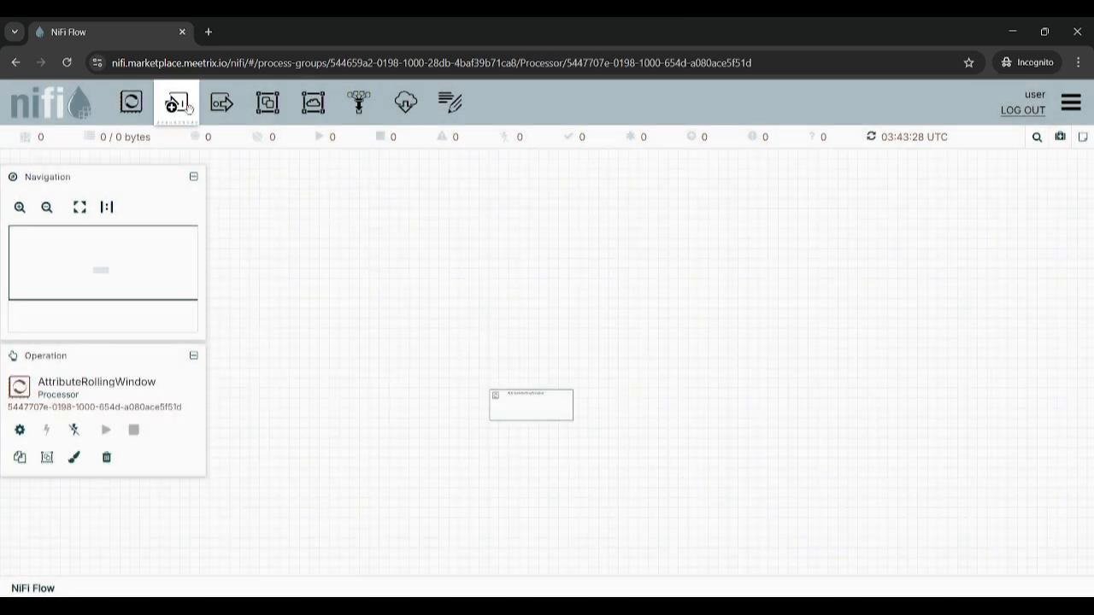
Add an input port and an output port, both named test.
left_click_drag(177, 103, 614, 357)
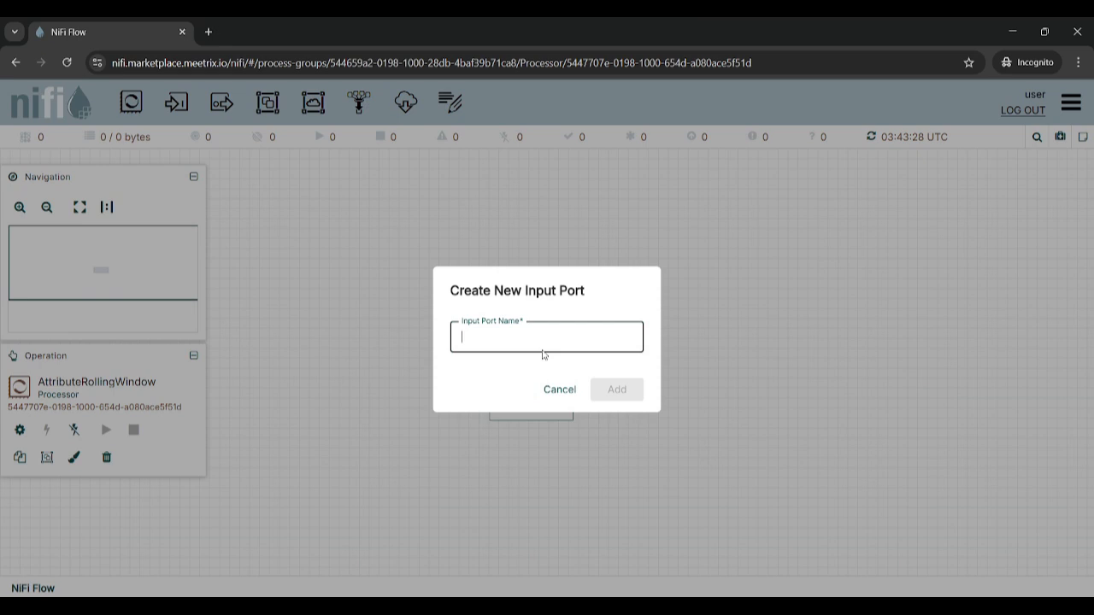
type("test")
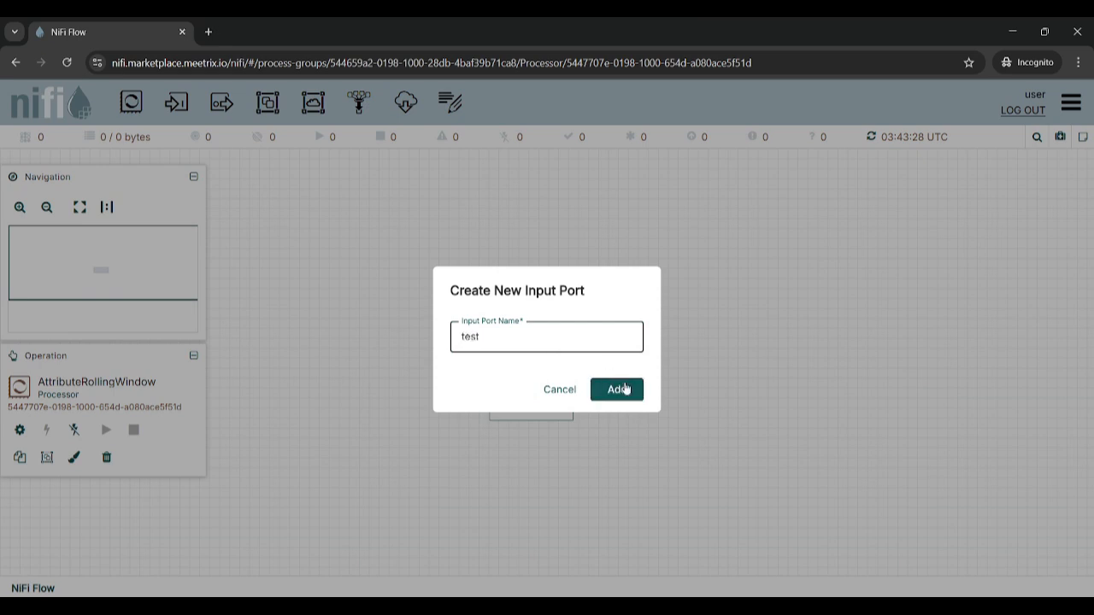
left_click(626, 389)
left_click_drag(643, 350, 476, 364)
scroll(518, 385, "up", 2)
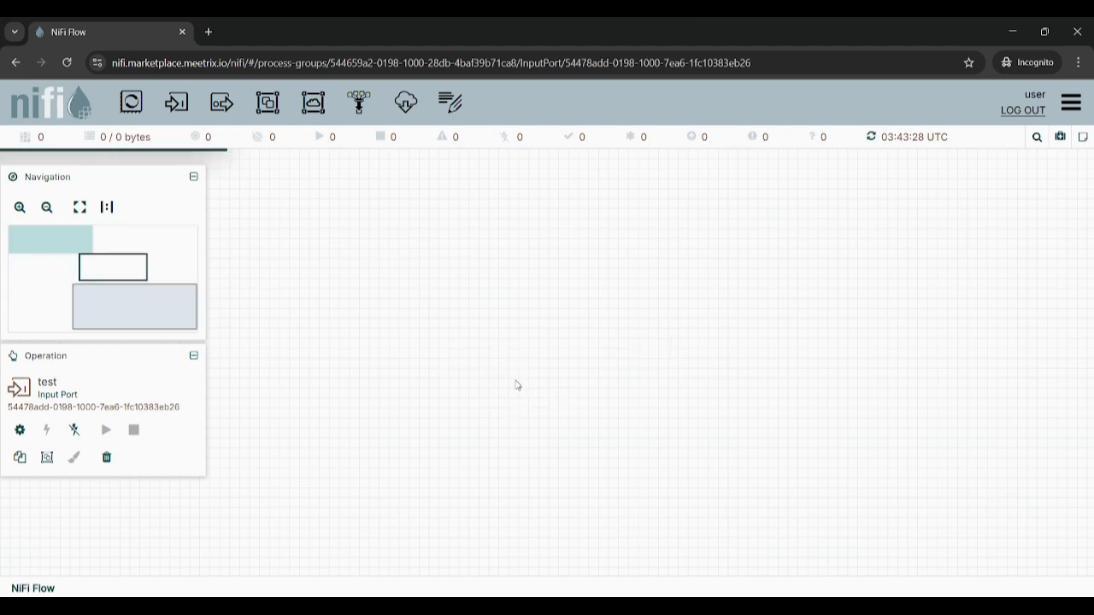
scroll(517, 385, "up", 7)
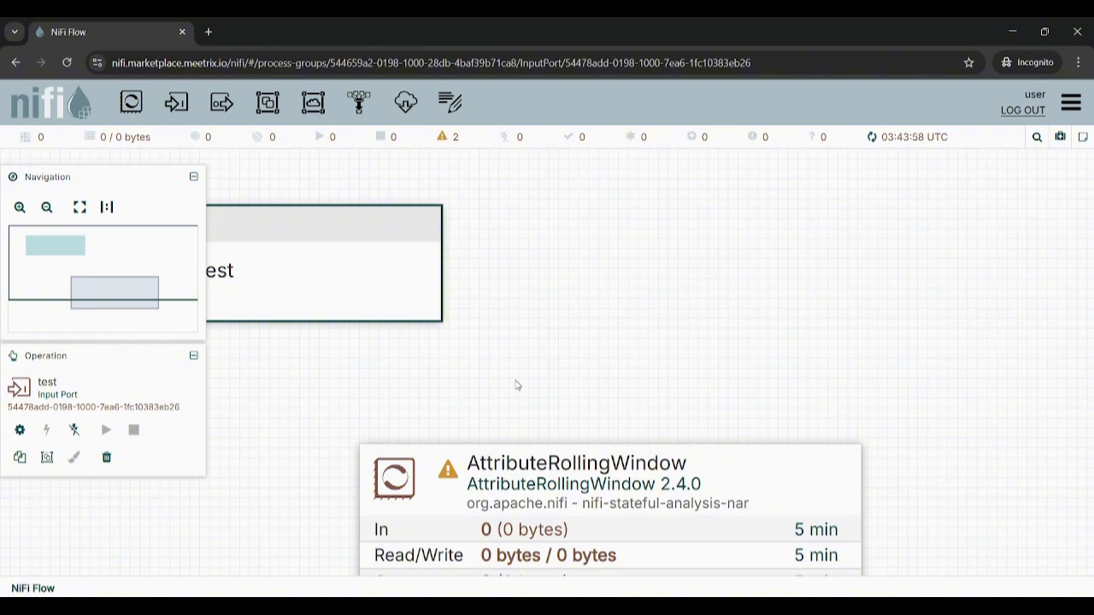
scroll(517, 385, "down", 10)
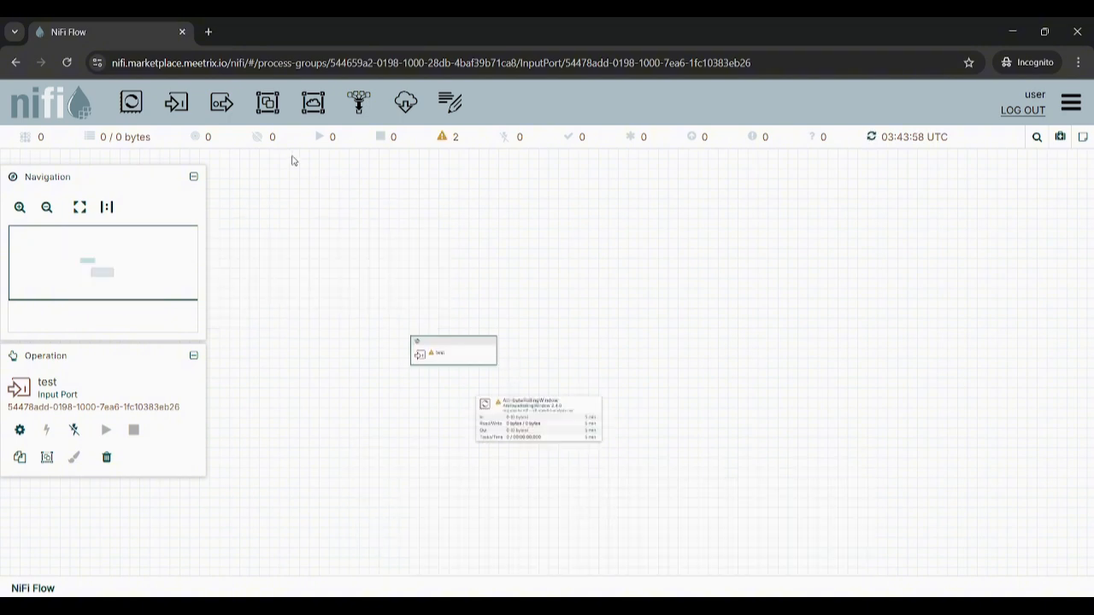
left_click_drag(221, 103, 684, 396)
type("te")
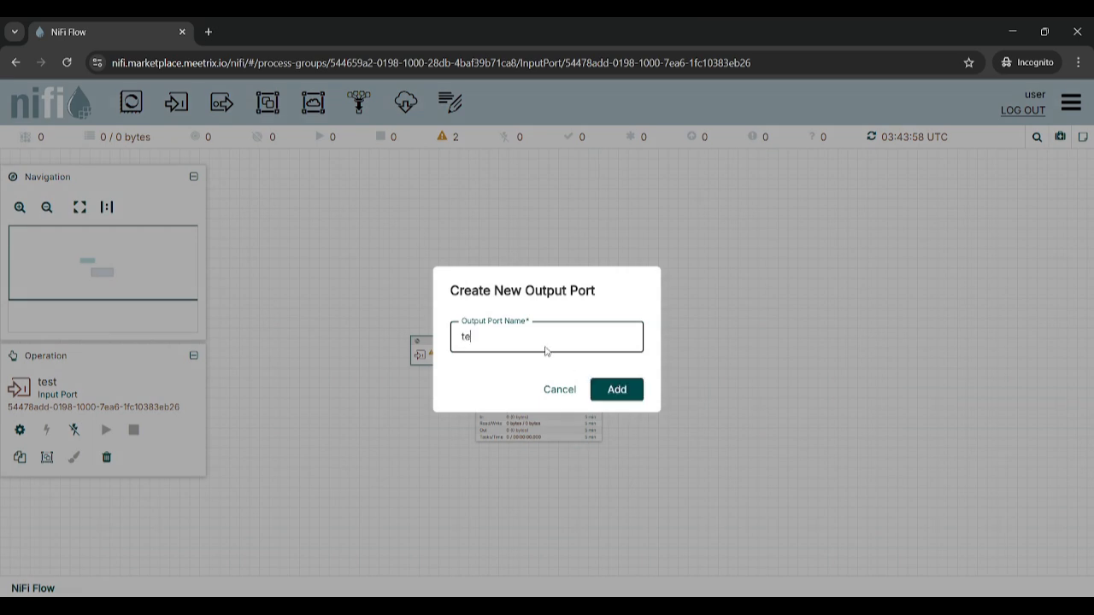
type("st")
left_click(614, 391)
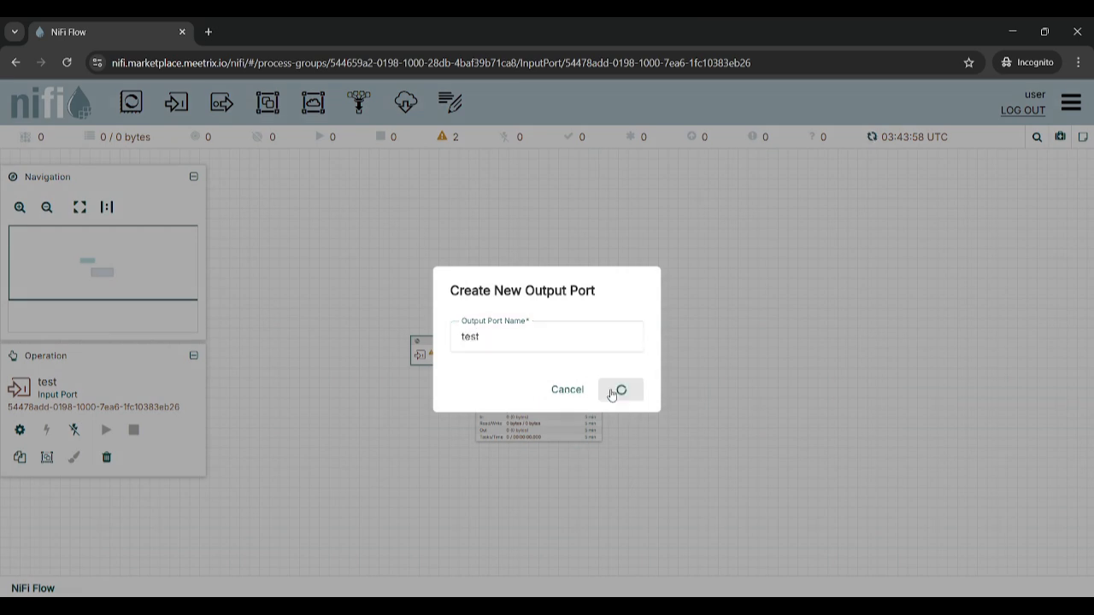